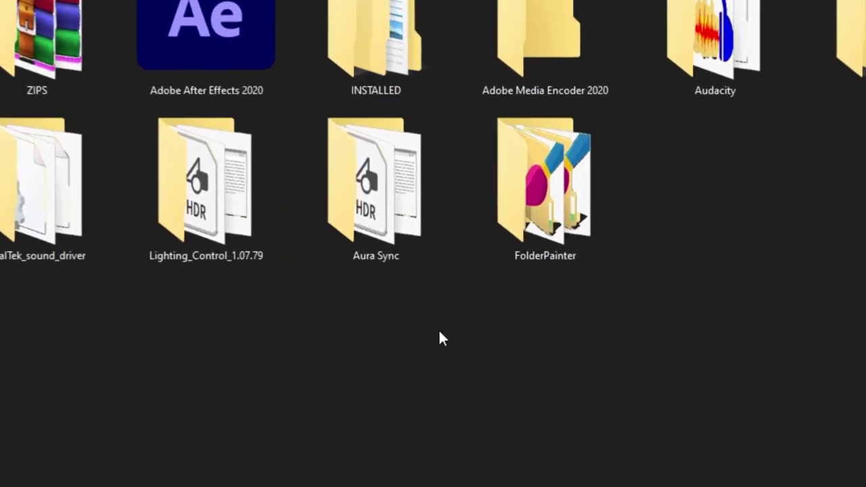
# - Open the Icons subfolder inside the FolderPainter folder
pyautogui.click(562, 237)
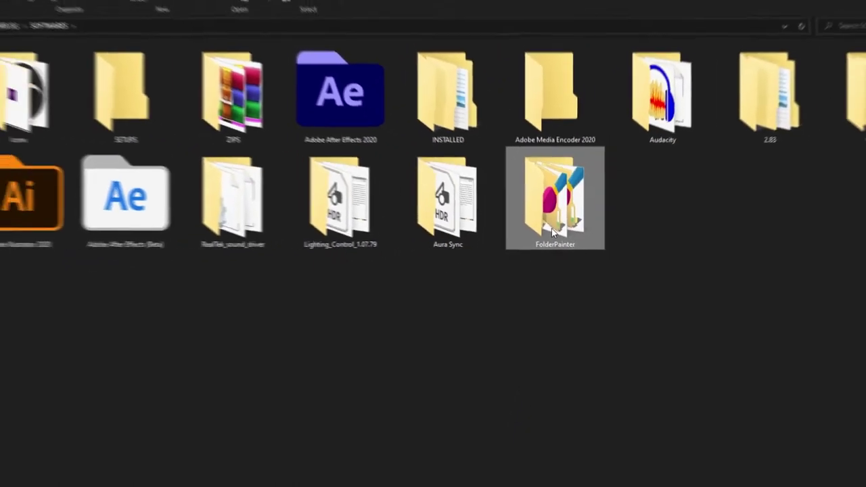
pyautogui.doubleClick(553, 232)
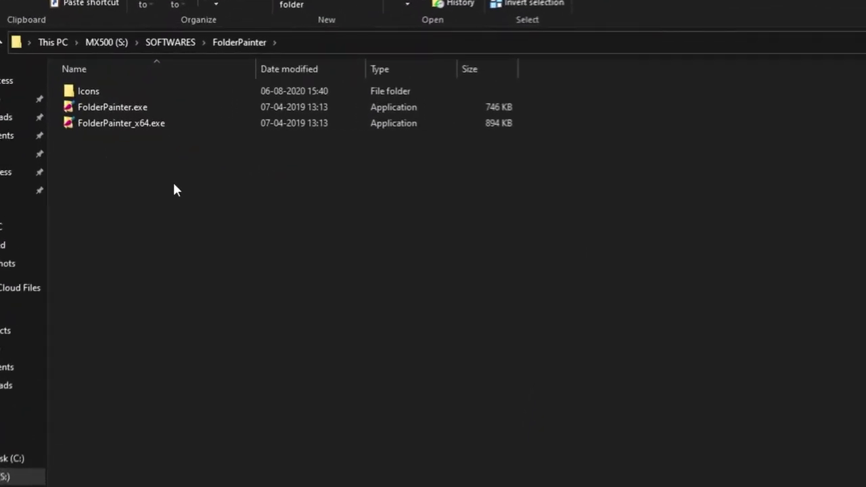
pyautogui.click(132, 91)
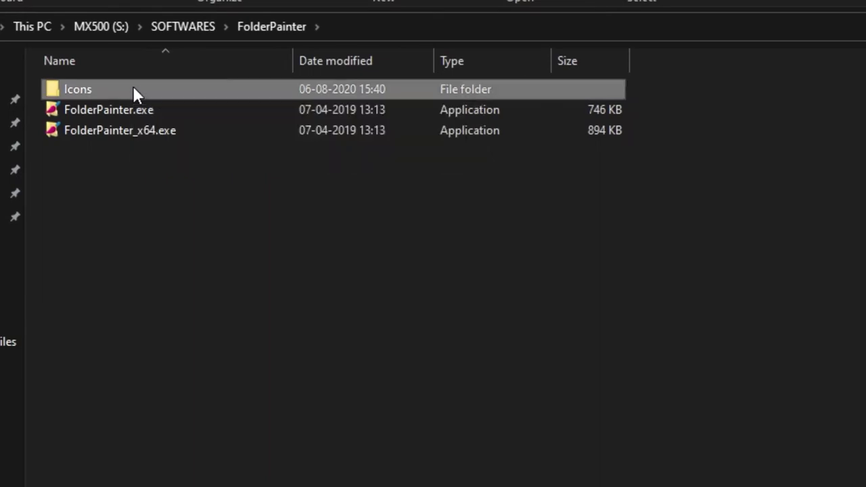
pyautogui.doubleClick(132, 88)
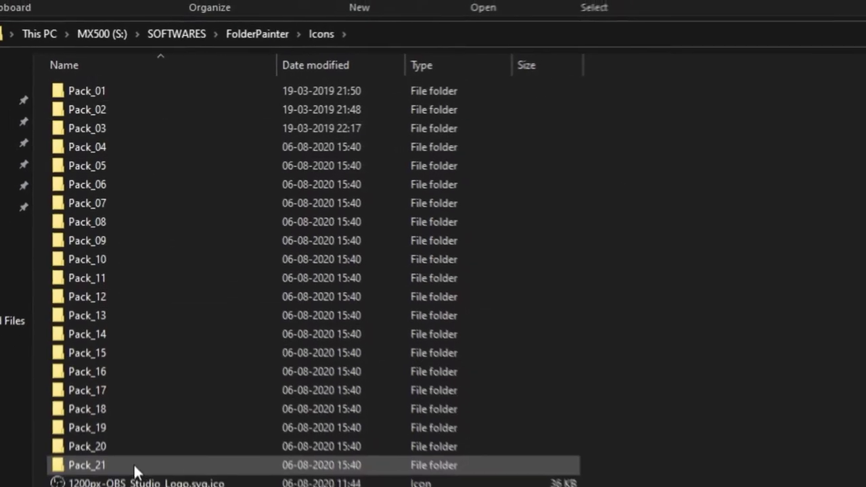
# - Browse the folder icons in Pack_13, Pack_17 and Pack_07, returning to the Icons folder
pyautogui.doubleClick(95, 317)
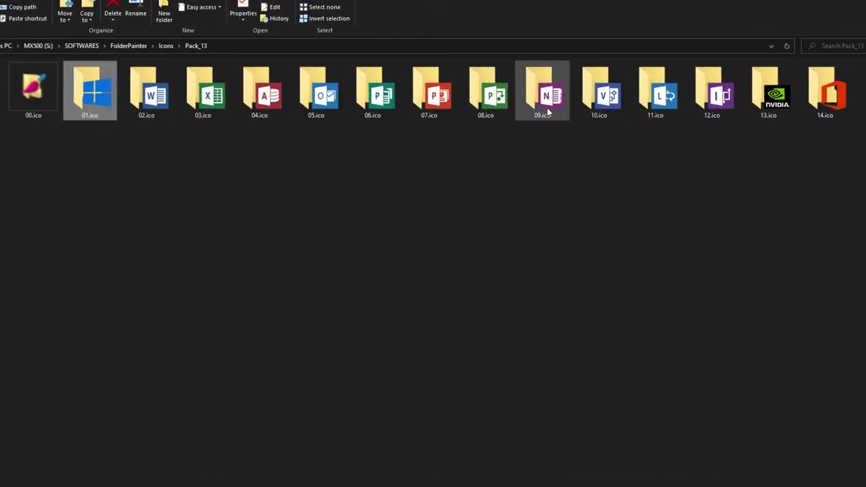
pyautogui.hotkey('alt', 'Left')
pyautogui.doubleClick(186, 252)
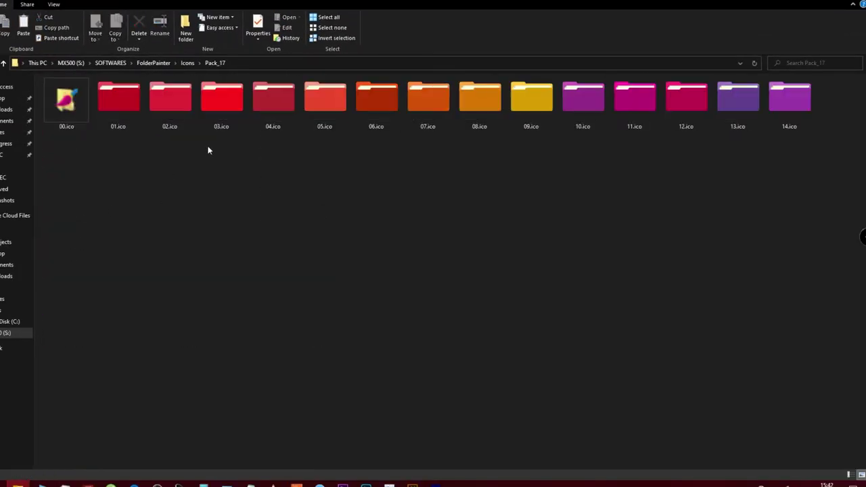
pyautogui.hotkey('alt', 'Left')
pyautogui.doubleClick(136, 153)
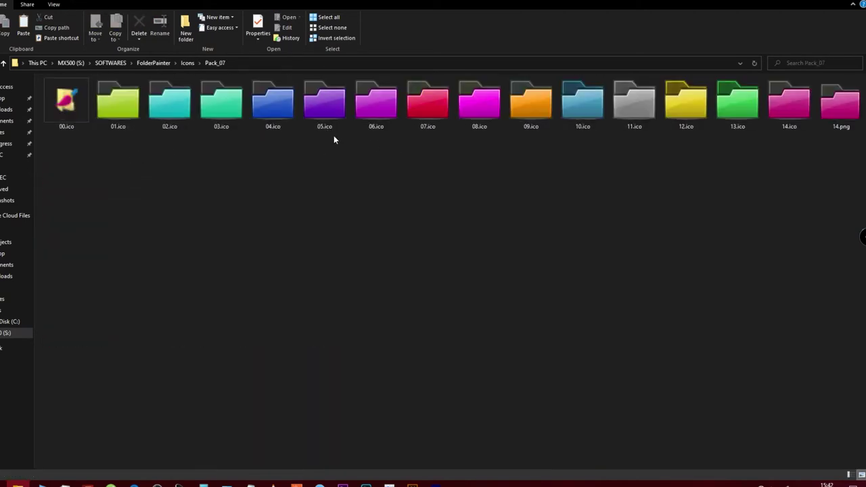
pyautogui.hotkey('alt', 'Left')
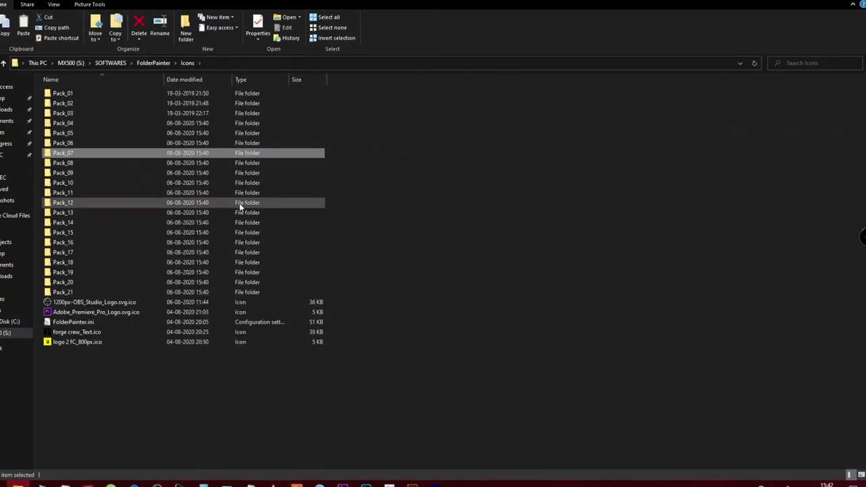
# - Return to the FolderPainter folder and launch FolderPainter_x64.exe
pyautogui.hotkey('alt', 'Left')
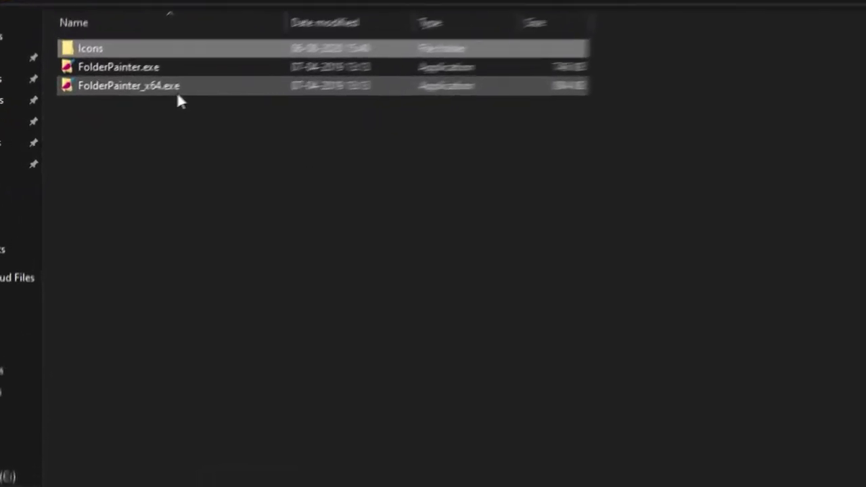
pyautogui.moveTo(179, 97)
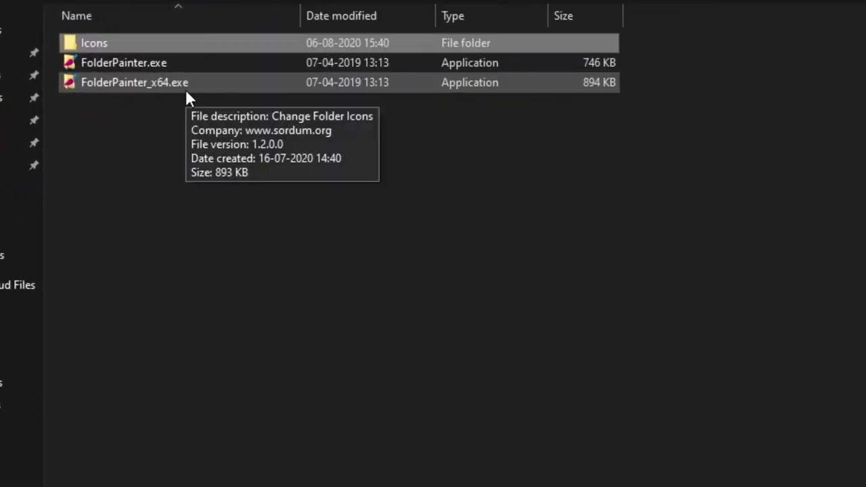
pyautogui.doubleClick(186, 92)
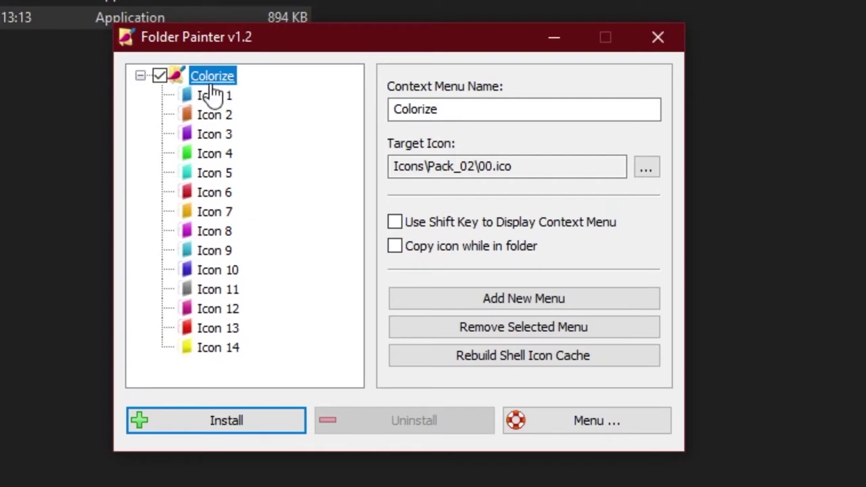
# - Collapse the Colorize icon list, install the Colorize context menu and minimize Folder Painter
pyautogui.click(140, 76)
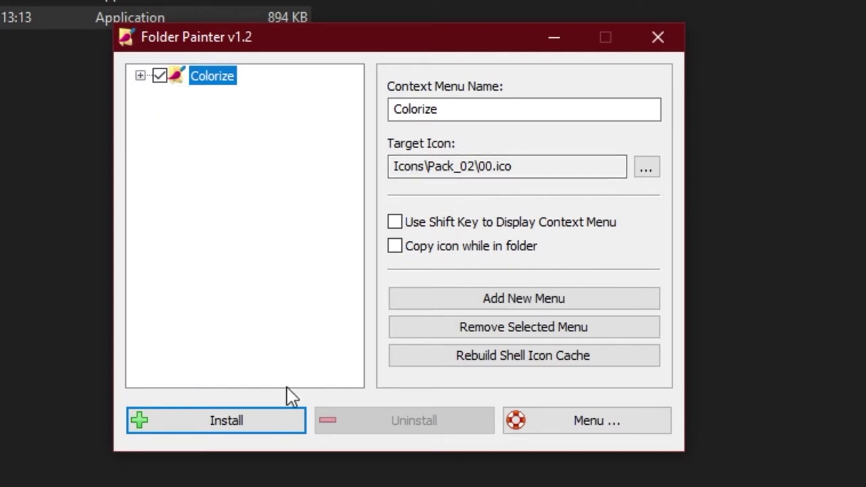
pyautogui.click(240, 426)
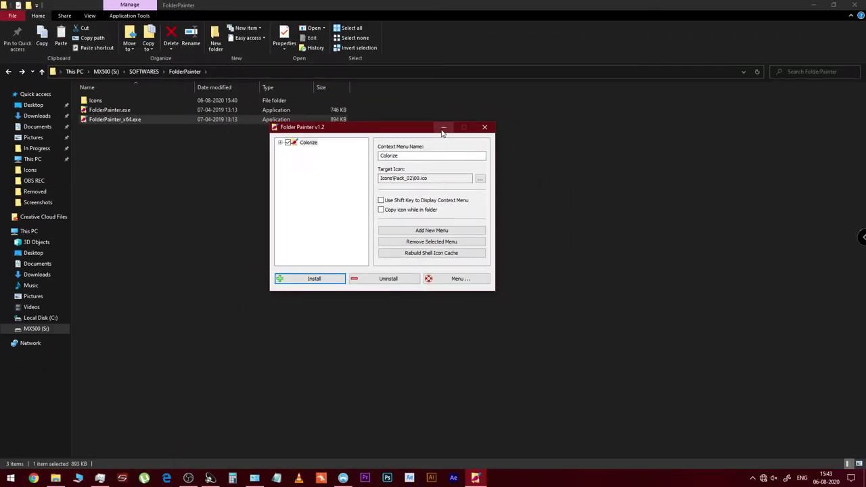
pyautogui.click(443, 129)
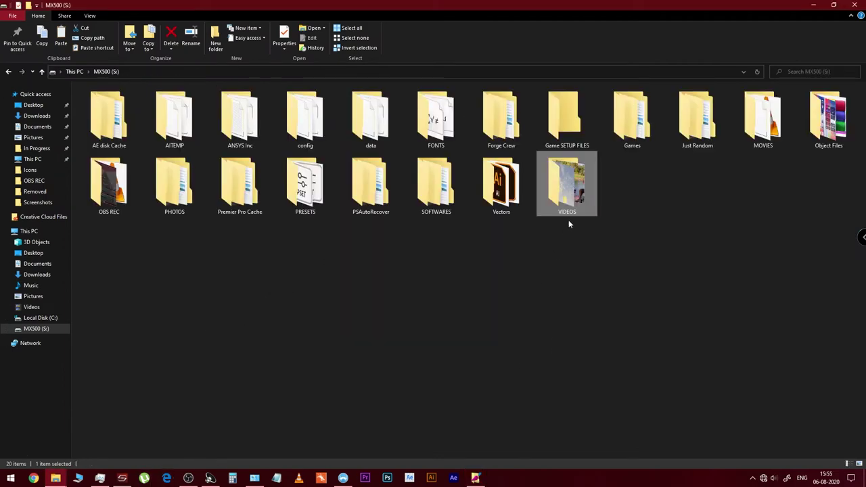
# - Apply the orange Icon 2 from Colorize to the VIDEOS folder
pyautogui.moveTo(572, 211)
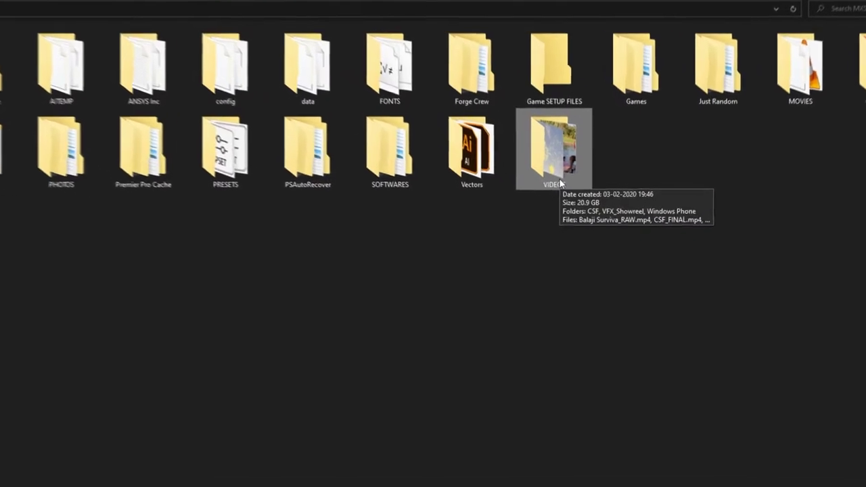
pyautogui.rightClick(548, 147)
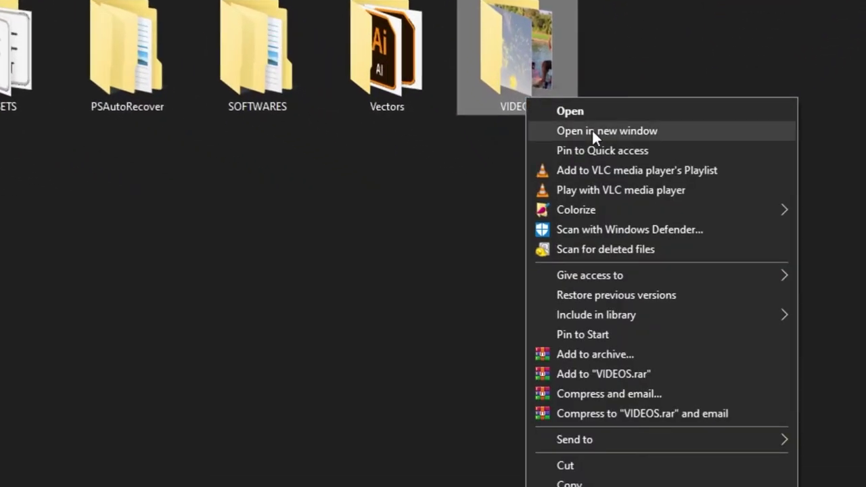
pyautogui.click(504, 87)
pyautogui.moveTo(505, 84)
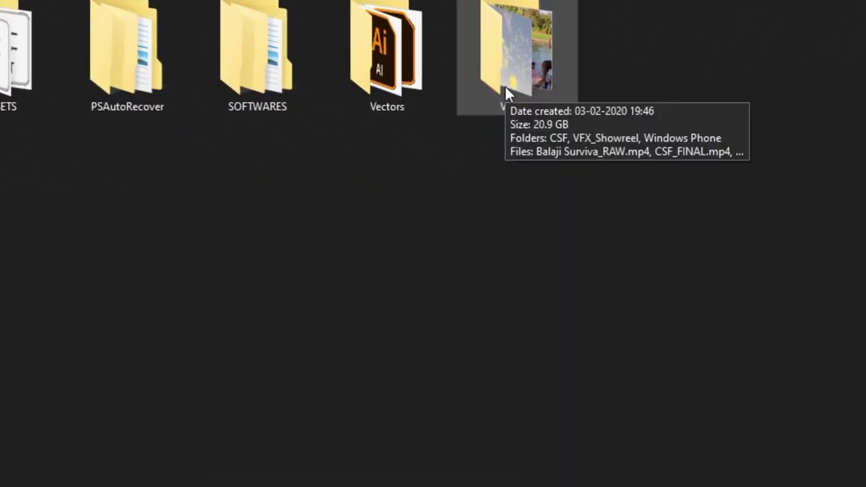
pyautogui.rightClick(506, 87)
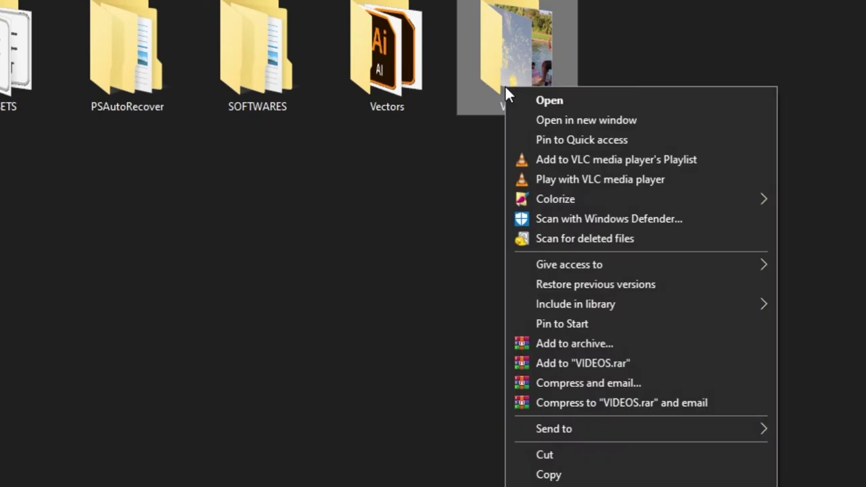
pyautogui.moveTo(630, 198)
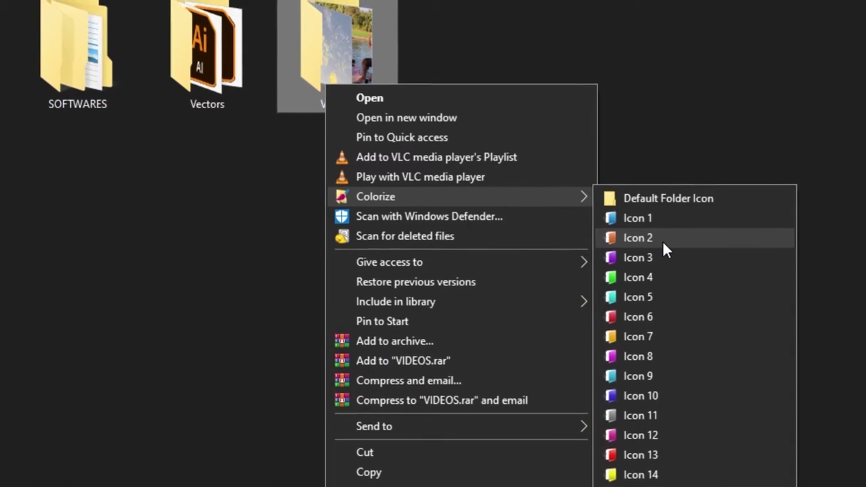
pyautogui.click(659, 237)
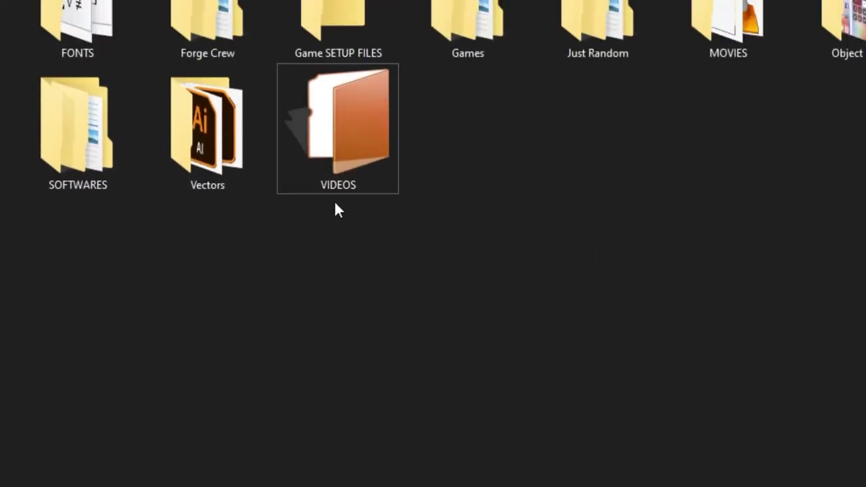
# - Launch Folder Painter through the VIDEOS folder's Colorize options
pyautogui.click(353, 164)
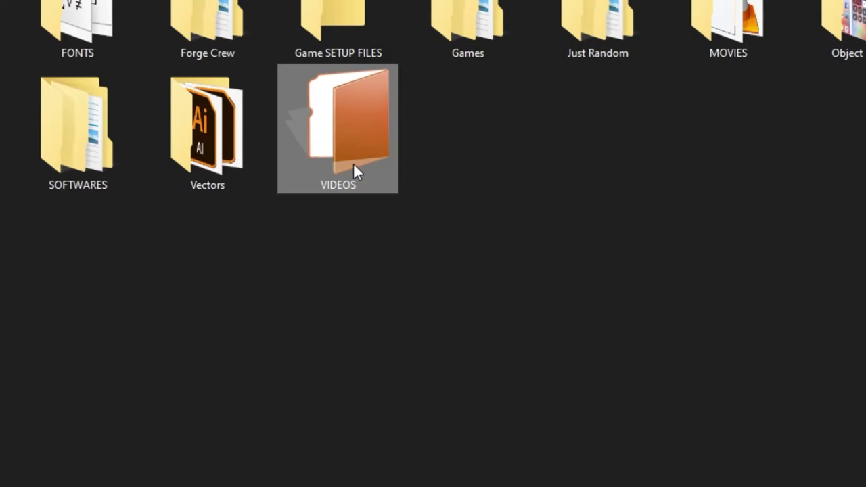
pyautogui.rightClick(353, 168)
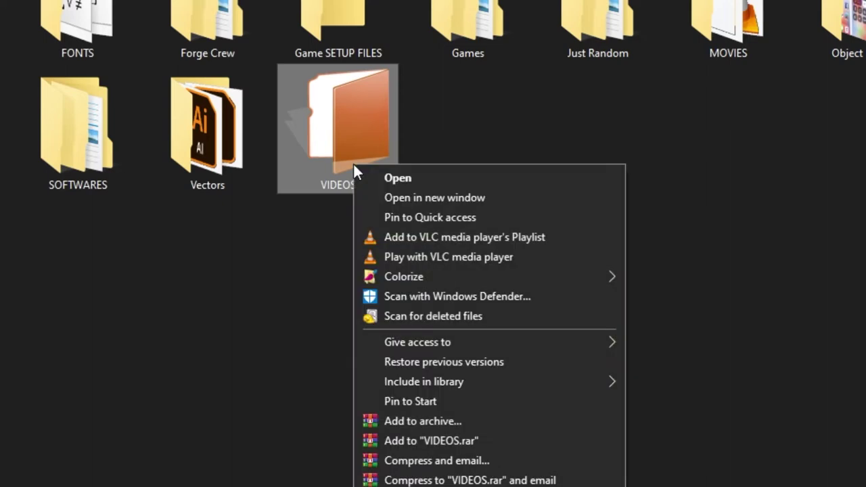
pyautogui.moveTo(547, 277)
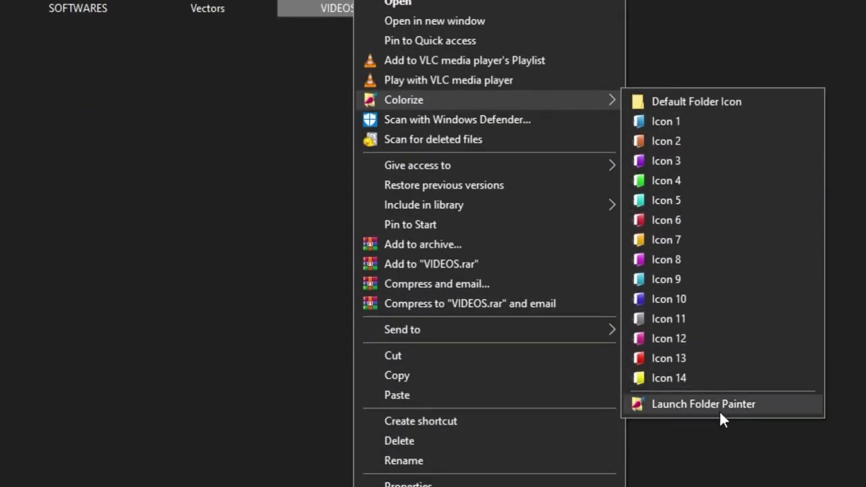
pyautogui.click(719, 410)
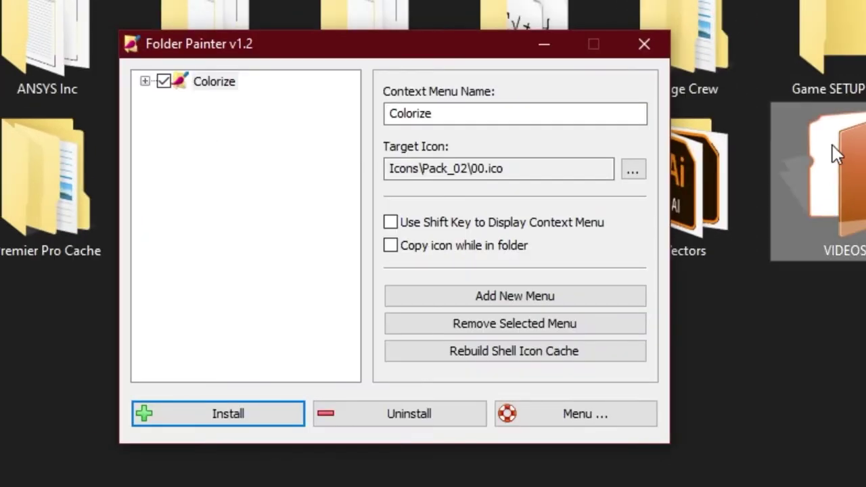
# - Rename the Colorize context menu to "look", install the change and minimize Folder Painter
pyautogui.click(212, 95)
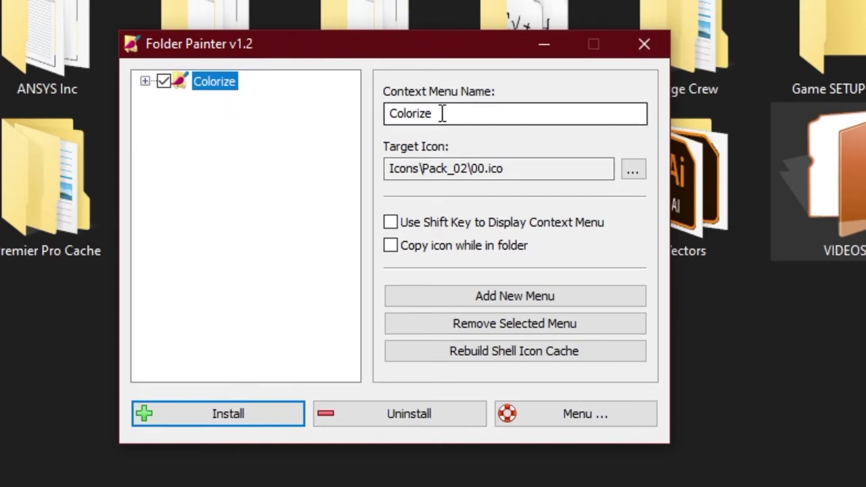
pyautogui.moveTo(442, 113); pyautogui.dragTo(265, 113)
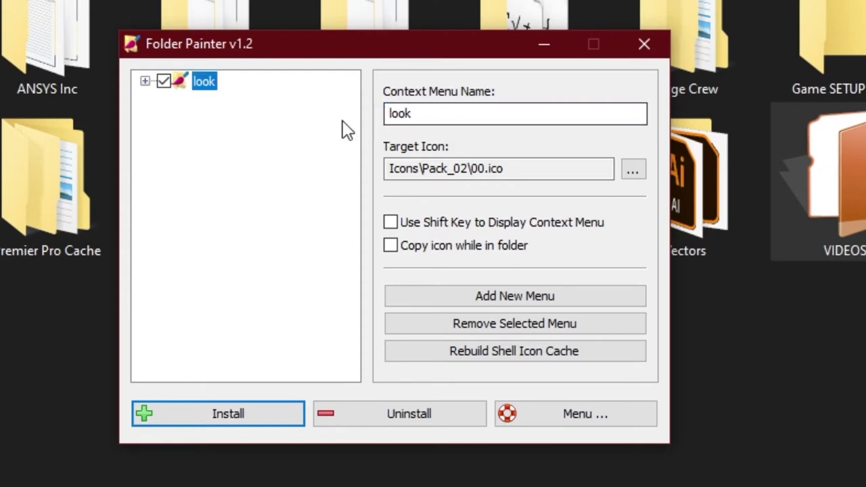
pyautogui.click(232, 414)
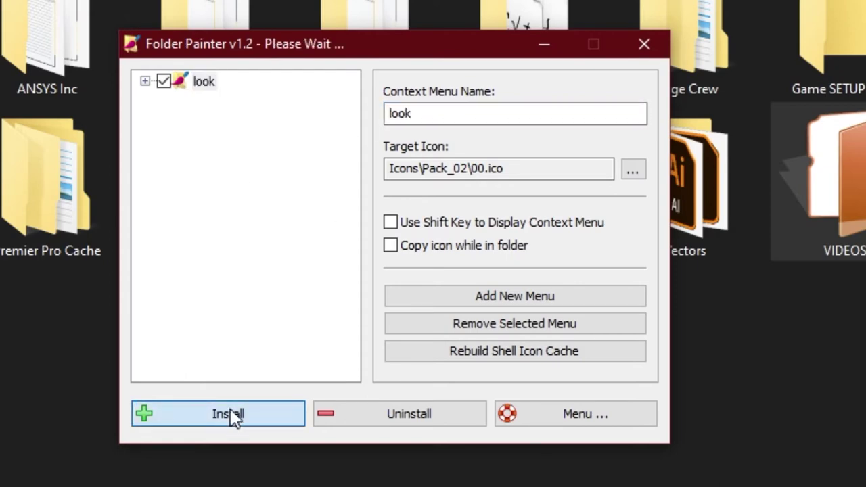
pyautogui.click(546, 46)
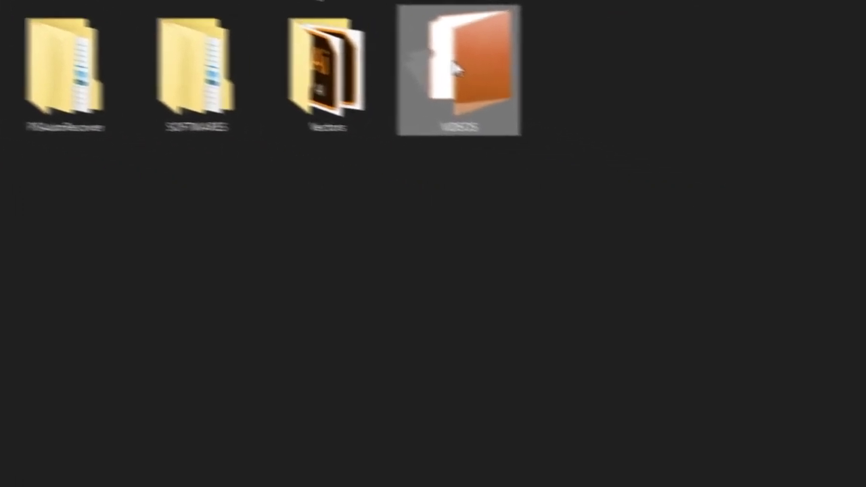
# - Check the "look" entry and its icon choices in the VIDEOS folder's context menu
pyautogui.rightClick(454, 68)
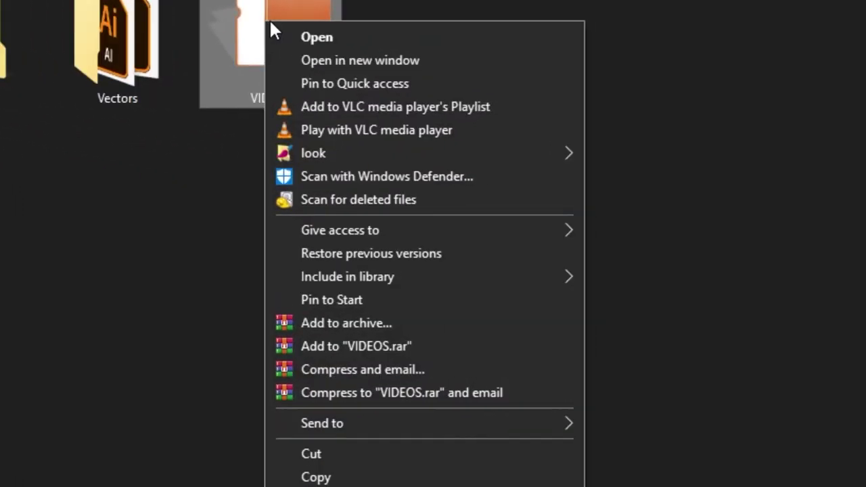
pyautogui.moveTo(330, 154)
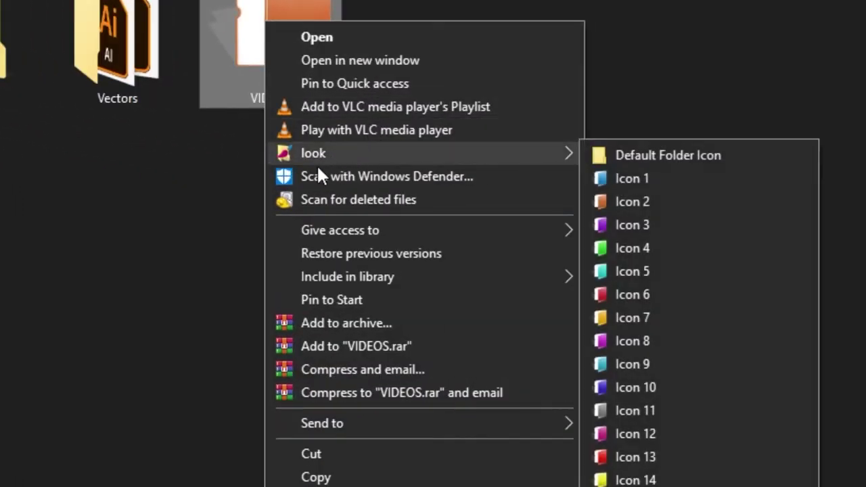
pyautogui.click(25, 284)
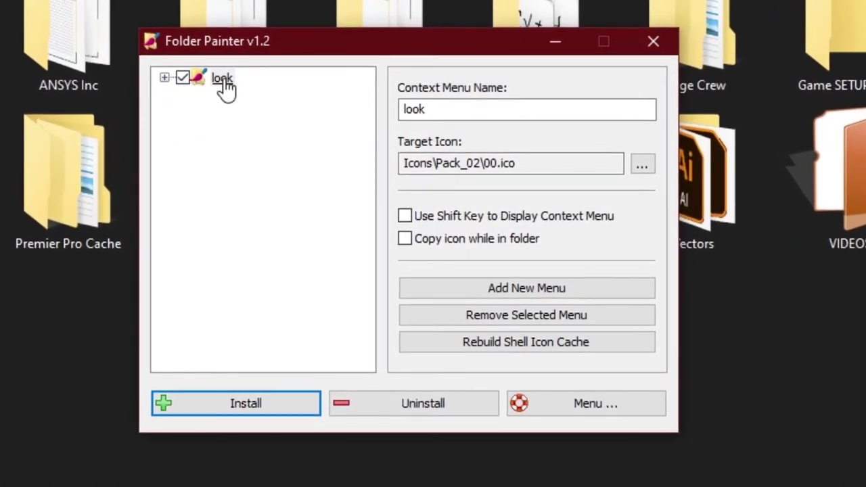
# - Add a second context menu below "look" and name it "office"
pyautogui.click(164, 79)
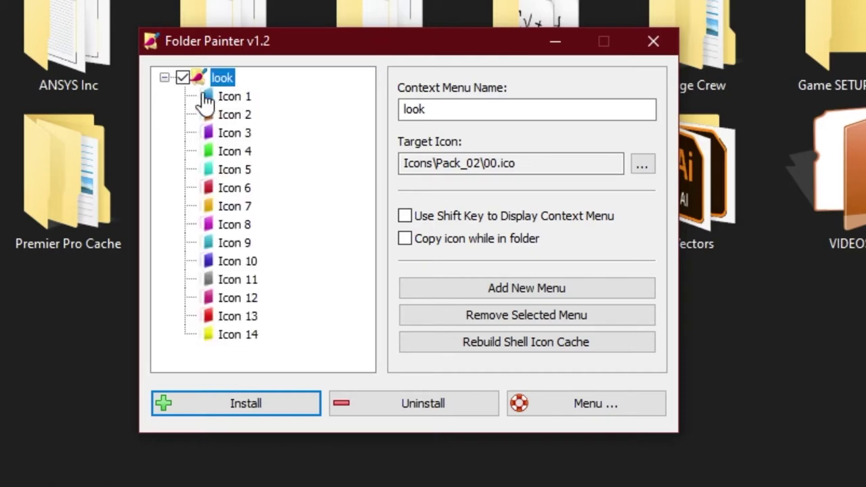
pyautogui.click(164, 78)
pyautogui.click(586, 292)
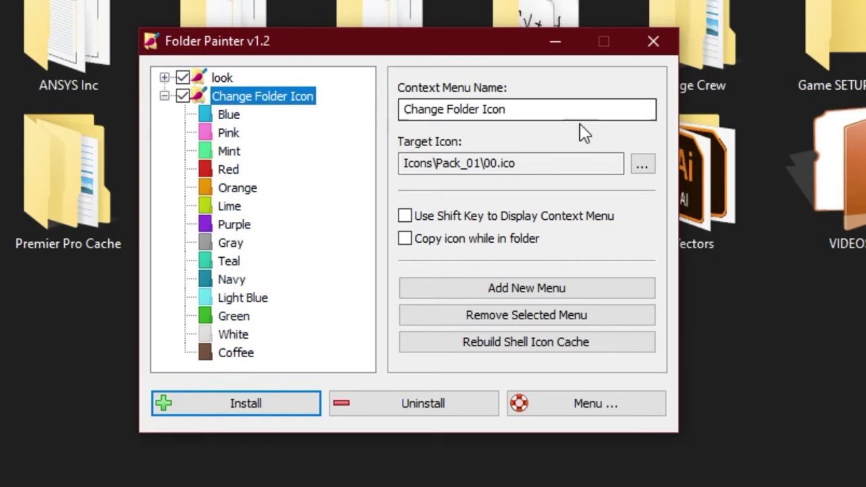
pyautogui.moveTo(525, 111); pyautogui.dragTo(347, 120)
pyautogui.press('BackSpace')
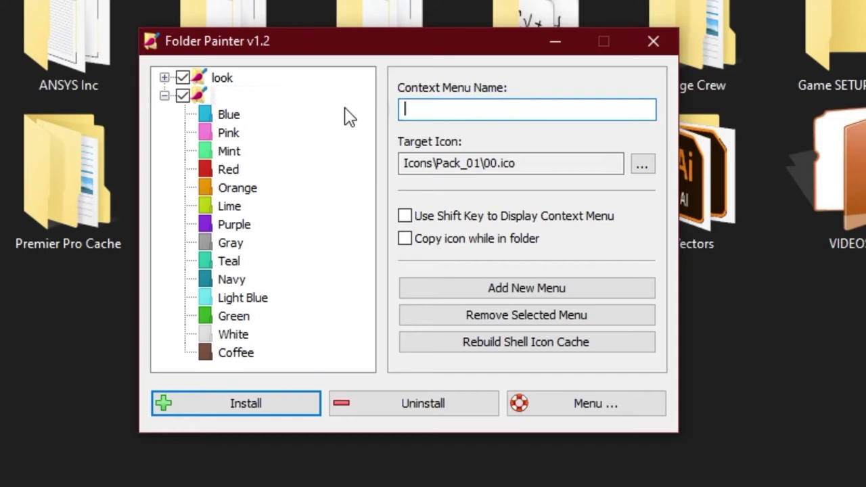
pyautogui.write('offic')
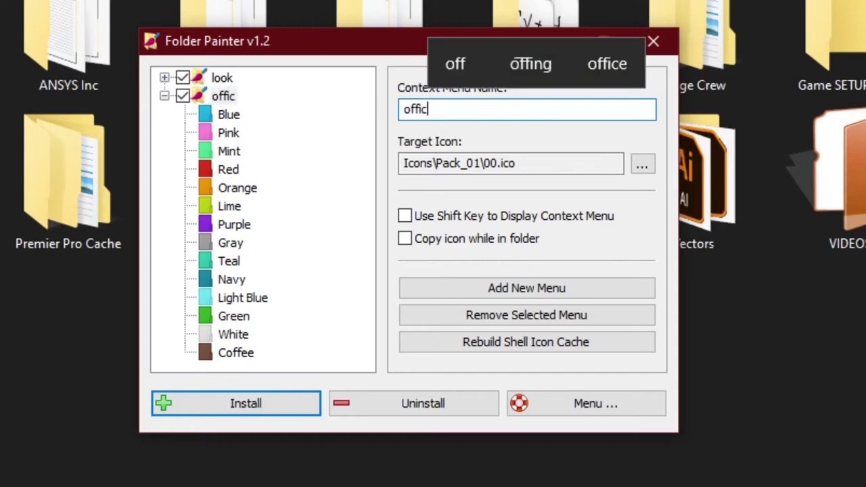
pyautogui.write('e')
# - Install the "office" menu and check its entry in the VIDEOS folder's context menu
pyautogui.click(203, 116)
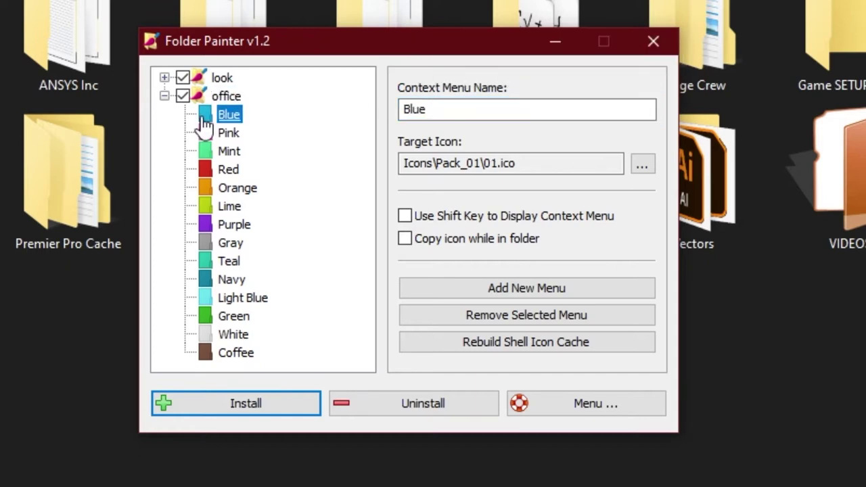
pyautogui.click(288, 404)
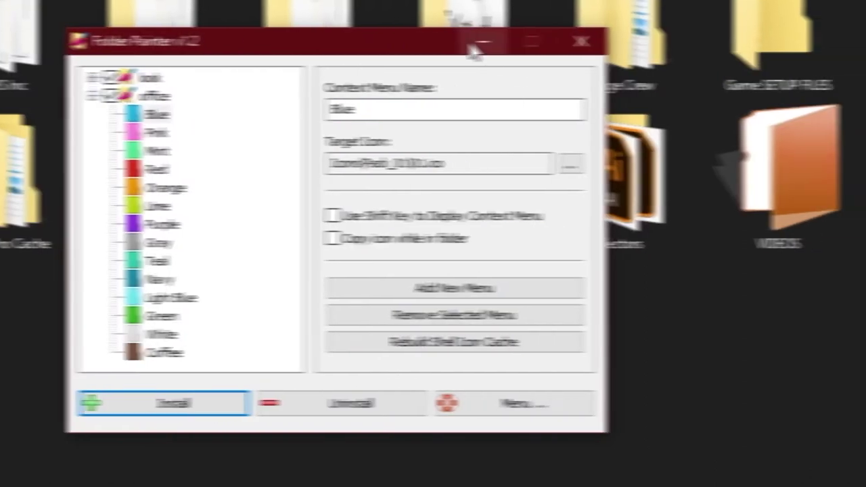
pyautogui.click(569, 44)
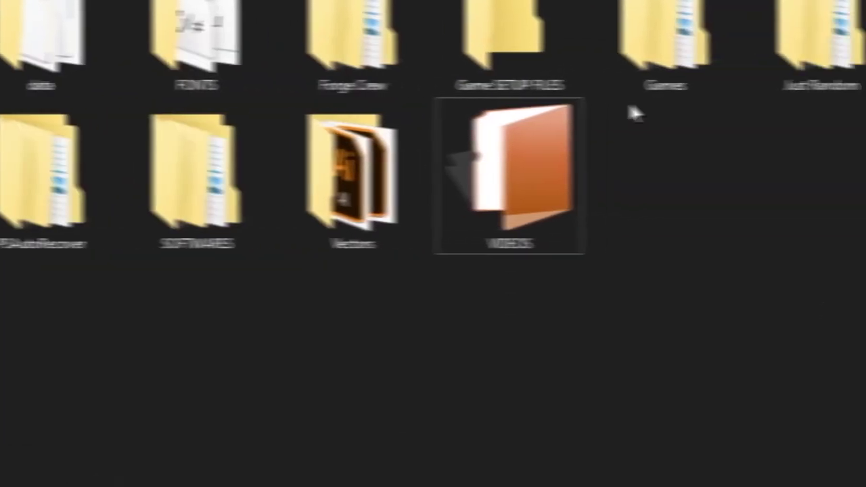
pyautogui.rightClick(862, 146)
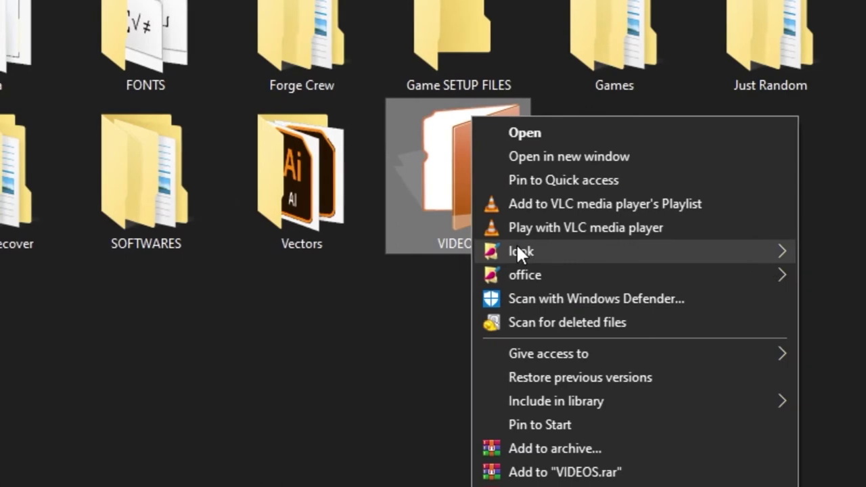
pyautogui.click(293, 360)
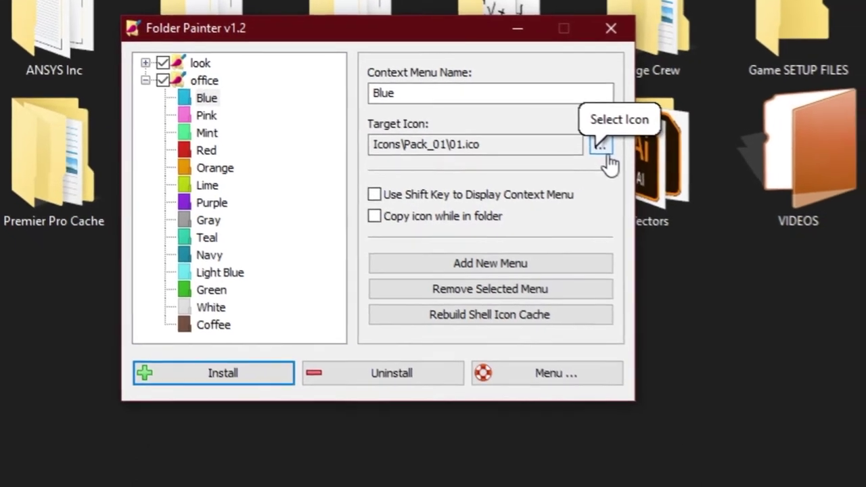
# - Start choosing a new target icon for the Blue entry and browse to SOFTWARES\Icons on the MX500 (S:) drive
pyautogui.click(600, 145)
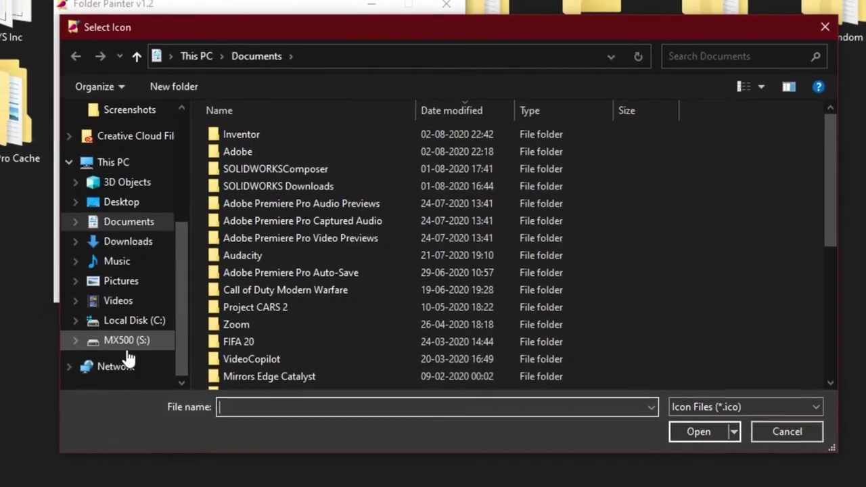
pyautogui.click(124, 341)
pyautogui.scroll(-2, 224, 301)
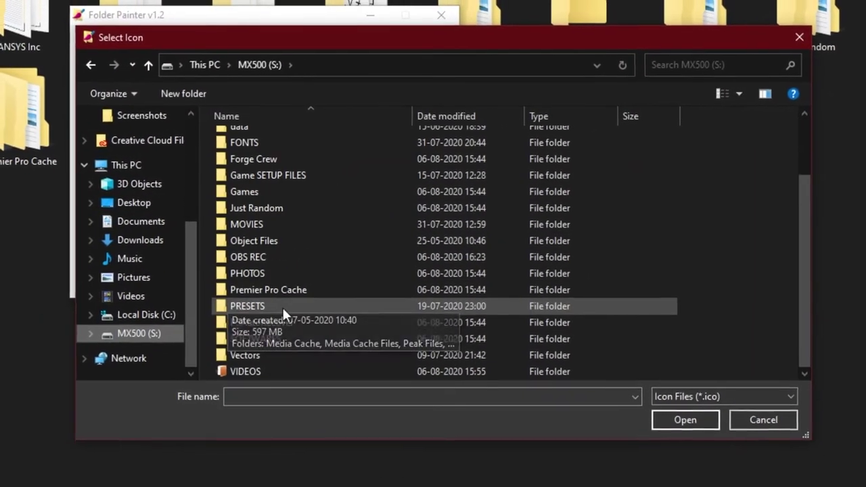
pyautogui.doubleClick(275, 335)
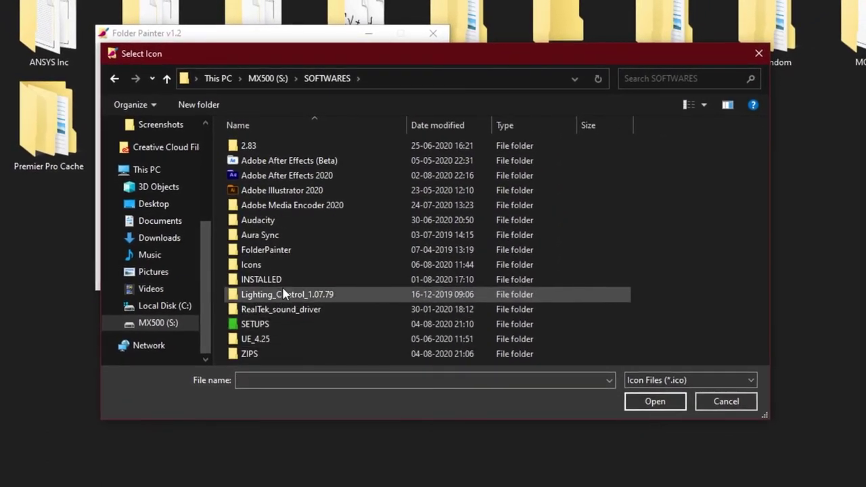
pyautogui.click(293, 268)
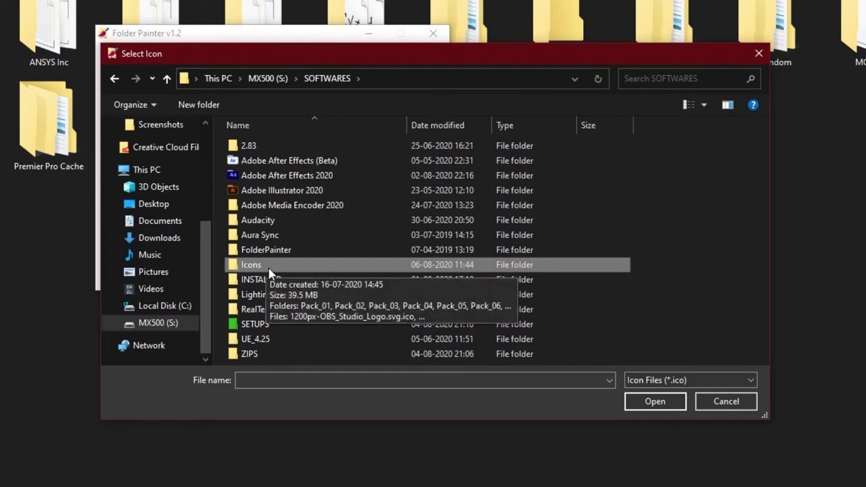
pyautogui.doubleClick(270, 268)
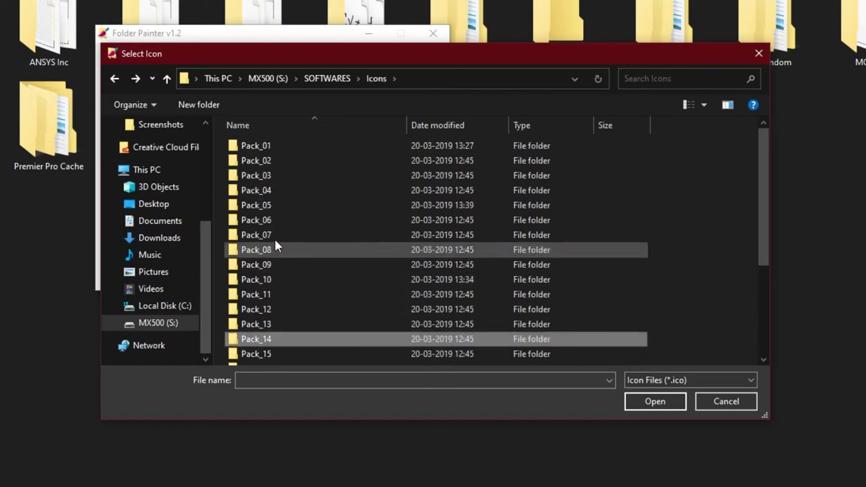
# - Assign 09.ico from the Pack_14 folder as the Blue entry's target icon
pyautogui.scroll(-3, 270, 244)
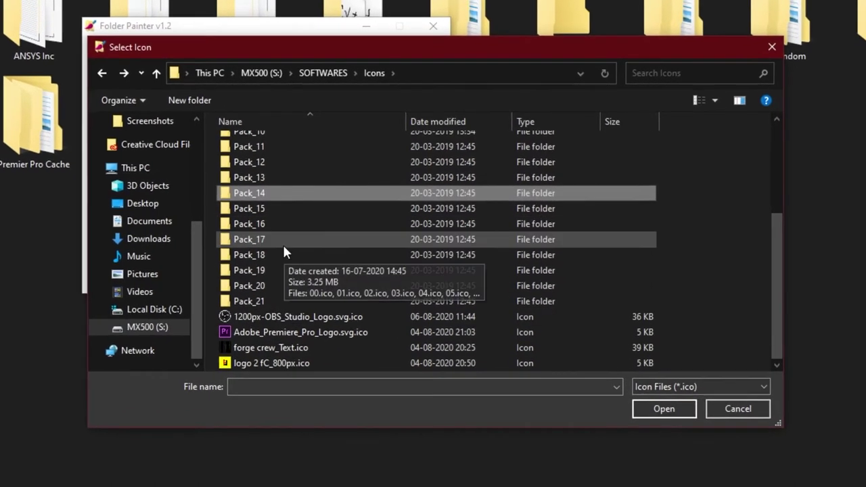
pyautogui.scroll(3, 281, 244)
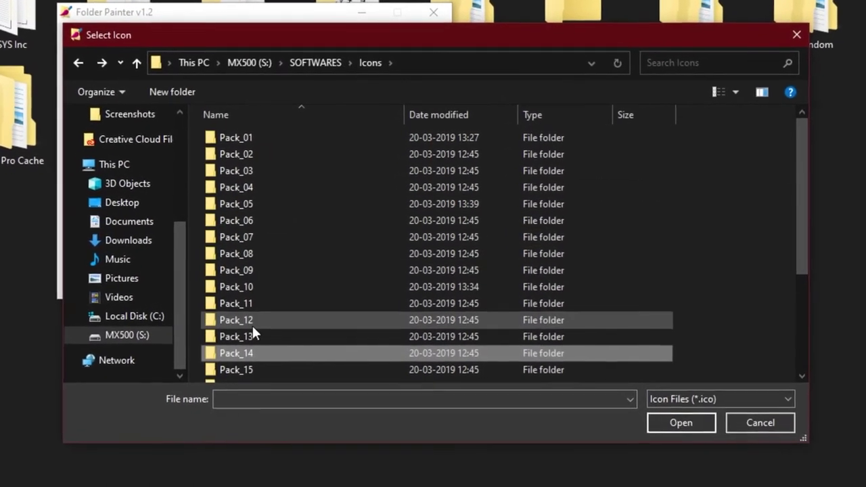
pyautogui.scroll(-3, 253, 326)
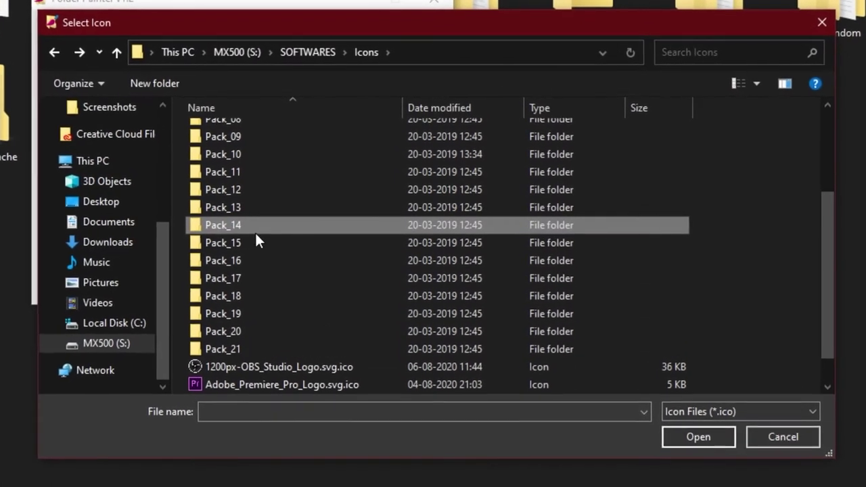
pyautogui.doubleClick(252, 226)
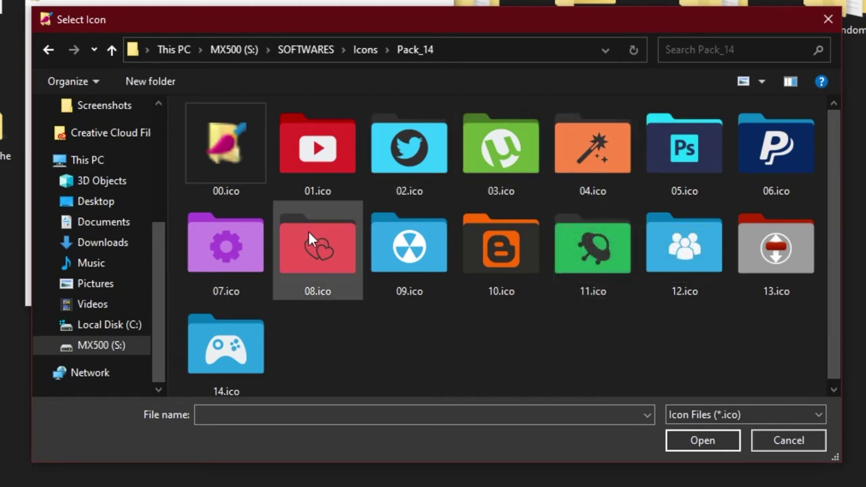
pyautogui.click(431, 236)
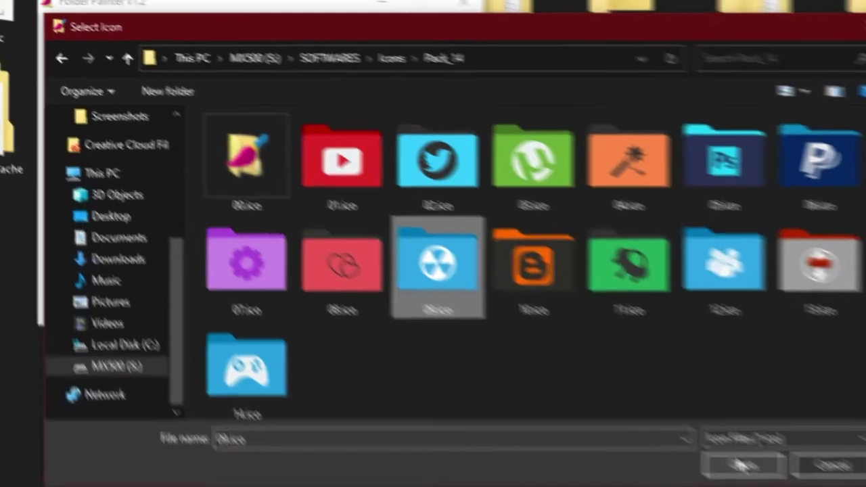
pyautogui.click(674, 433)
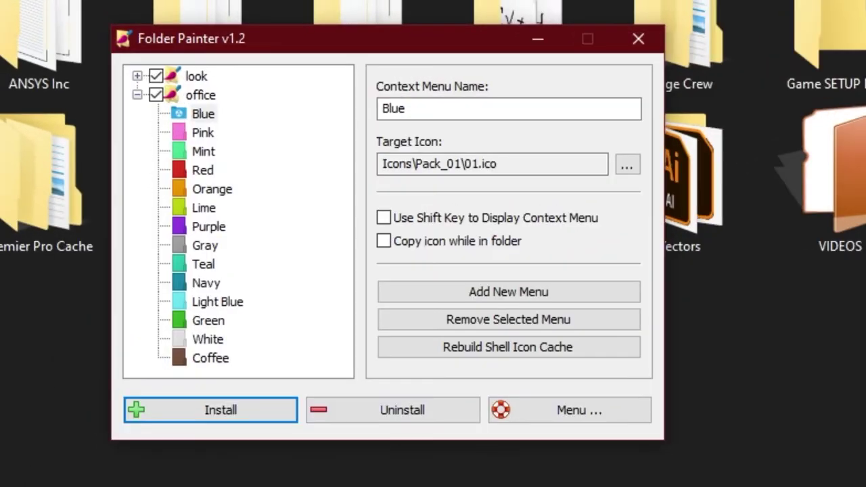
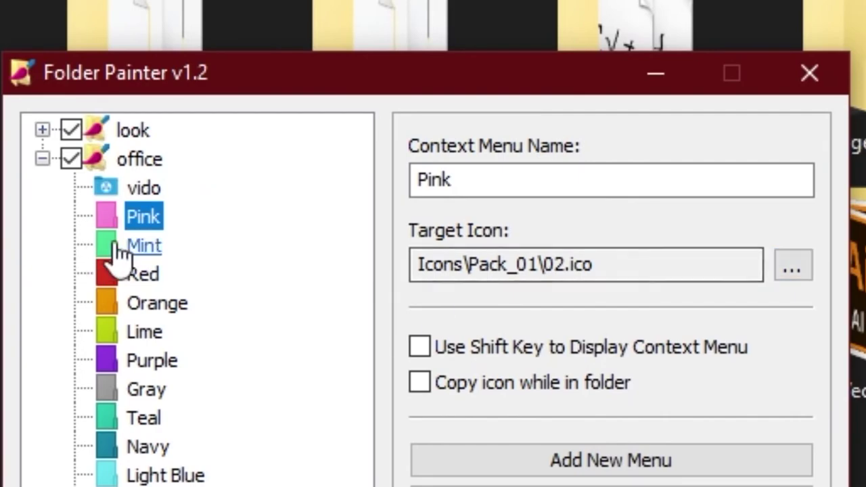
# - Assign 01.ico from Pack_14 as the Pink entry's target icon
pyautogui.click(805, 274)
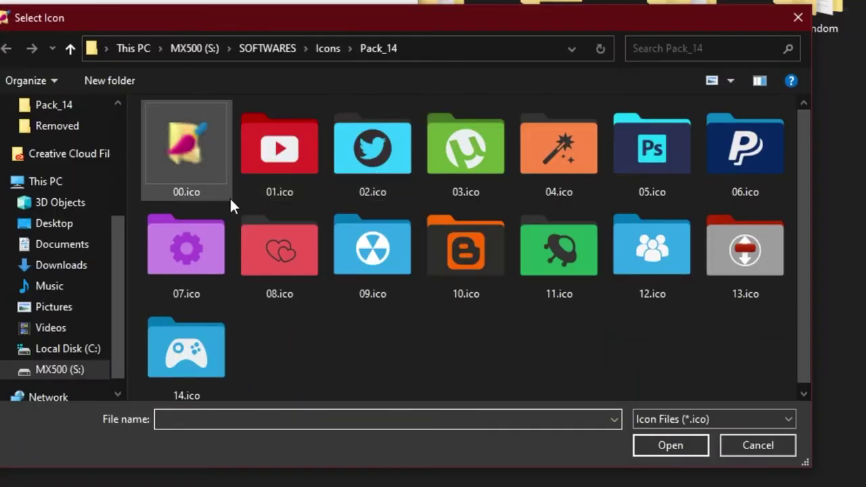
pyautogui.click(267, 160)
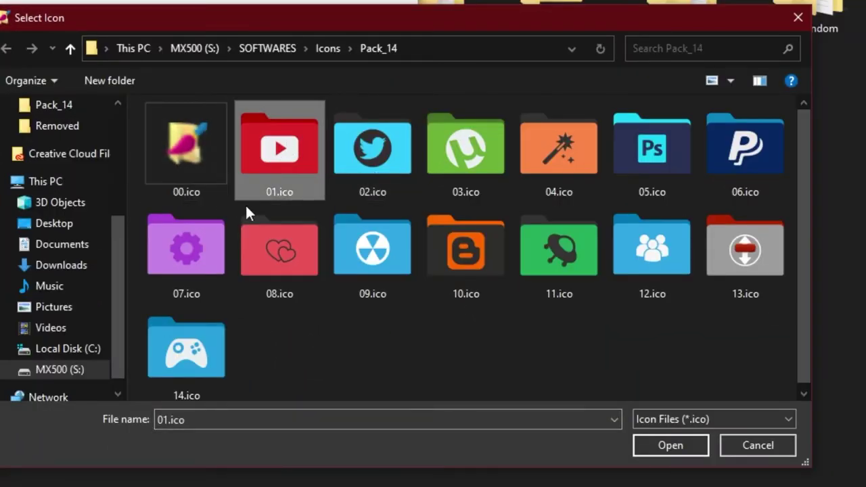
pyautogui.click(639, 445)
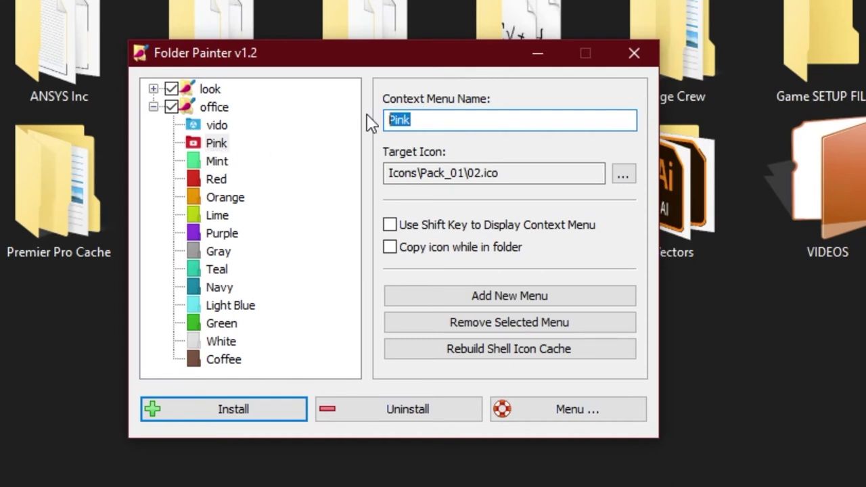
# - Rename the Pink entry in the "office" menu to "youtube"
pyautogui.press('BackSpace')
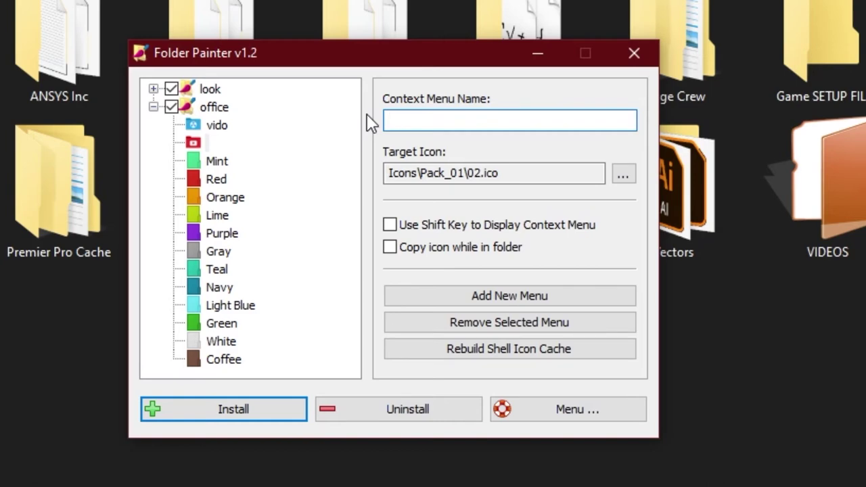
pyautogui.write('y')
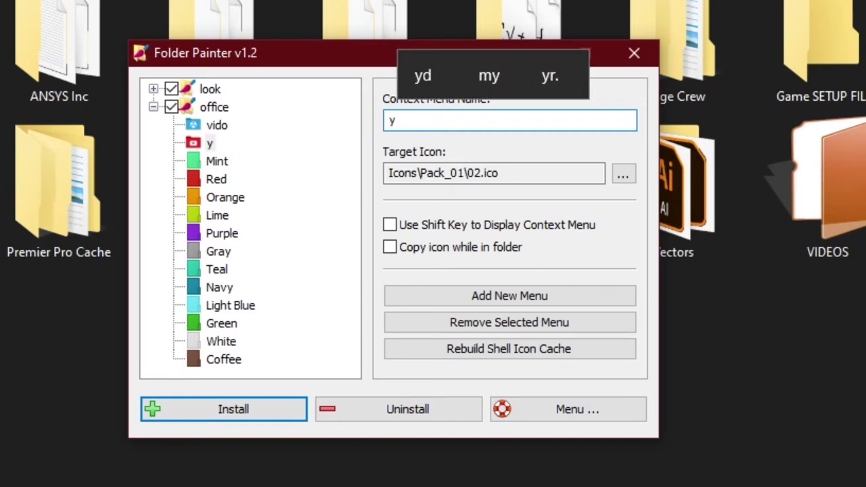
pyautogui.write('outub')
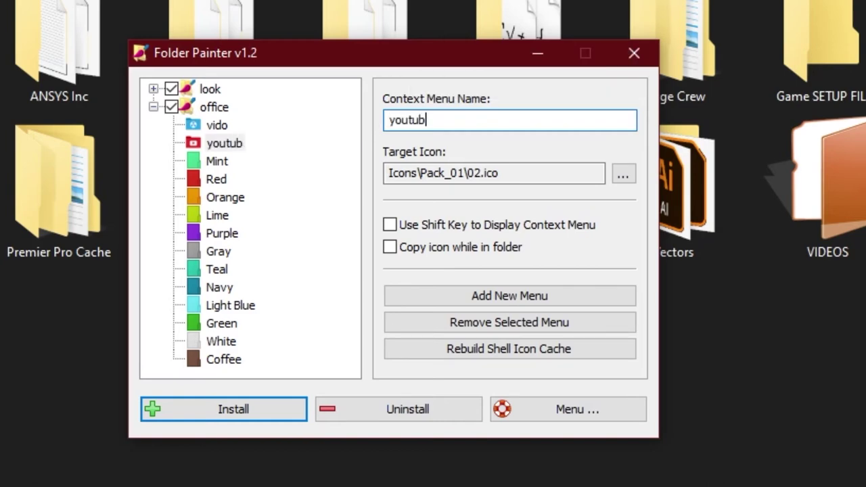
pyautogui.write('e')
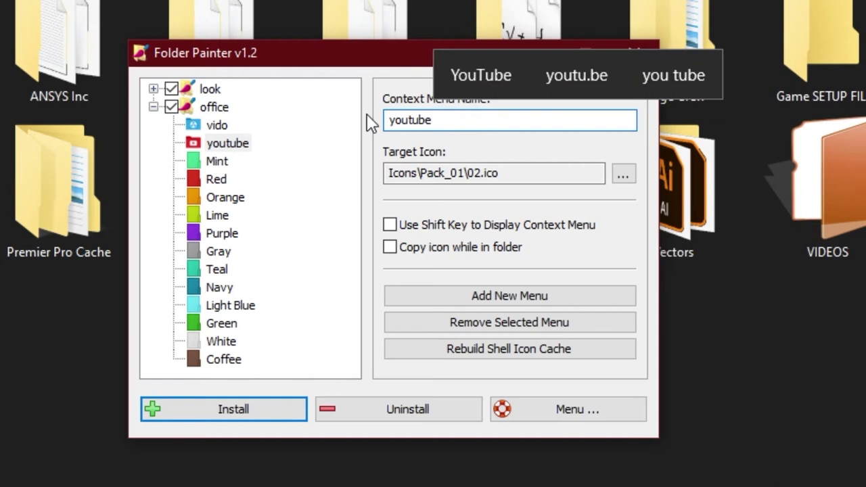
pyautogui.click(325, 122)
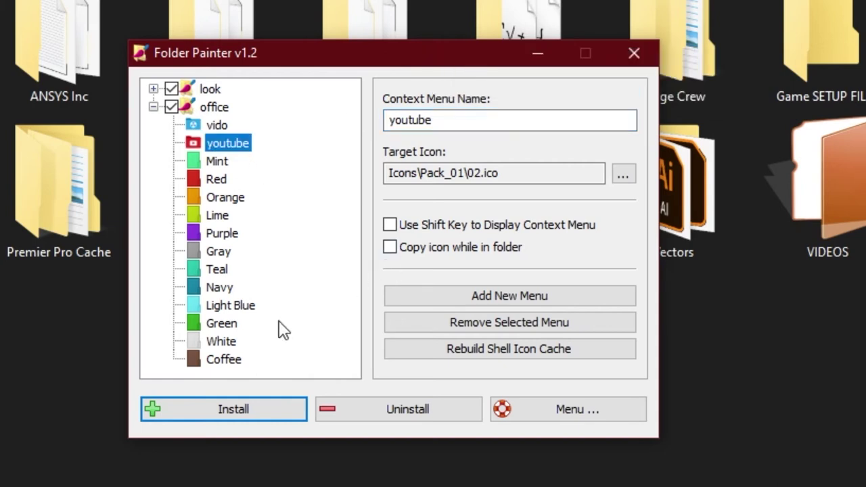
# - Collapse the "office" menu, add a third context menu named "pack 3" and install the changes
pyautogui.click(217, 110)
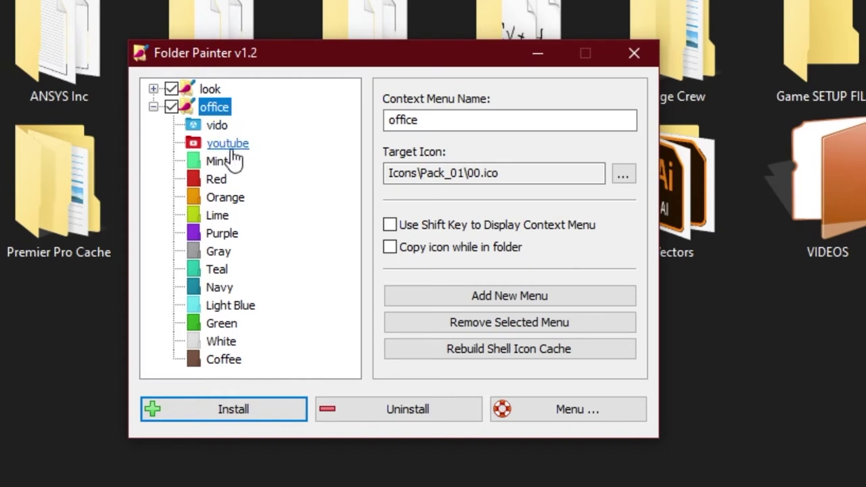
pyautogui.click(154, 108)
pyautogui.click(513, 299)
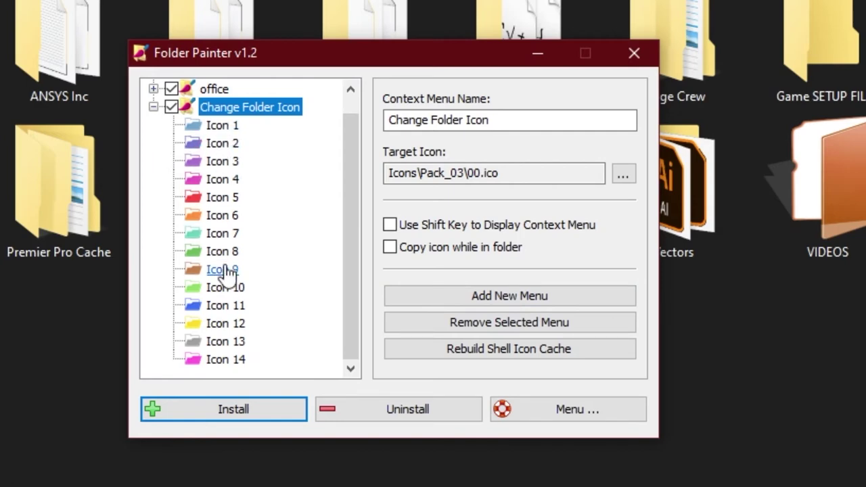
pyautogui.press('Tab')
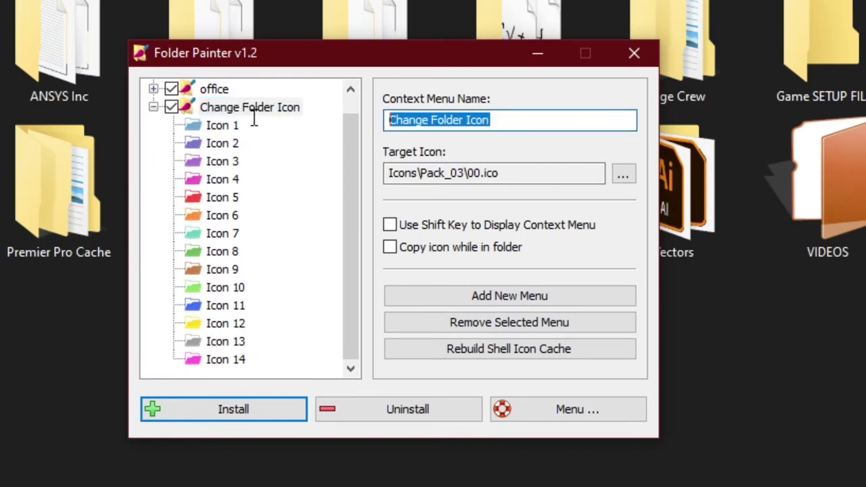
pyautogui.press('BackSpace')
pyautogui.write('pack 3')
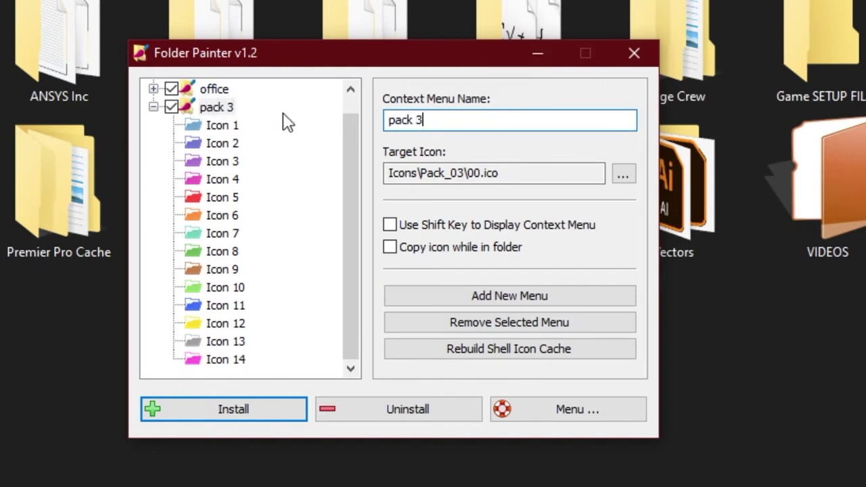
pyautogui.click(293, 143)
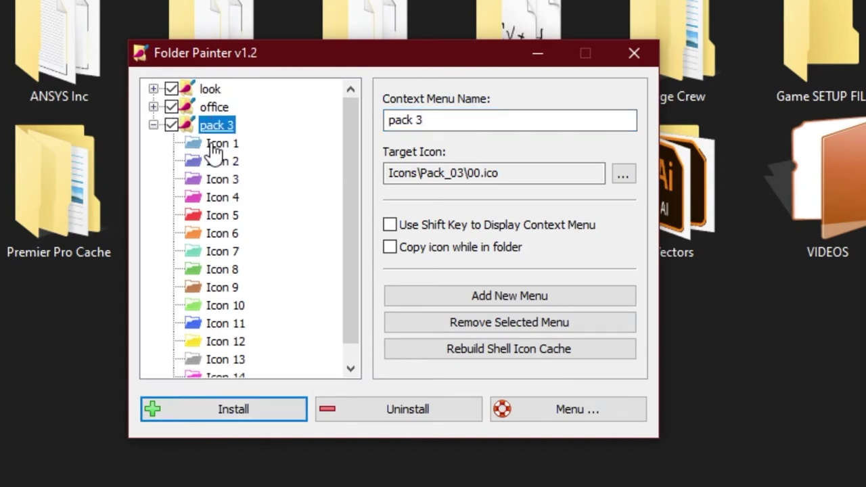
pyautogui.click(223, 414)
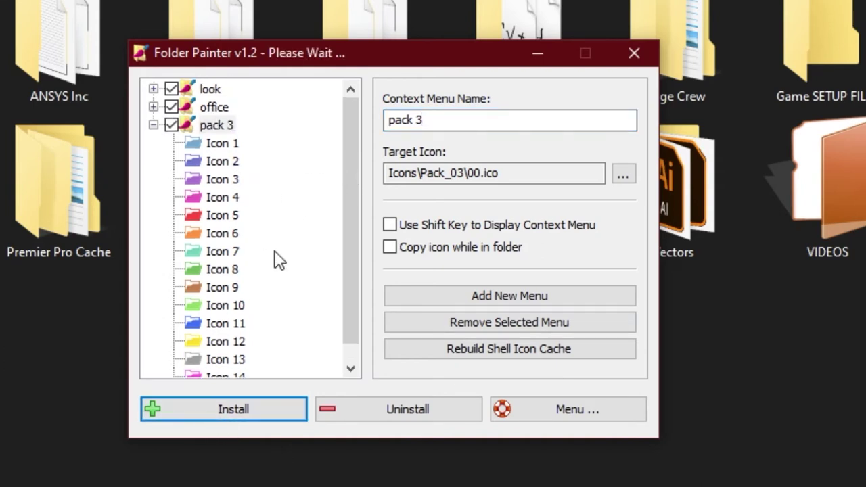
# - Minimize Folder Painter and apply the "youtube" icon of the "office" context menu to the Just Random folder
pyautogui.click(545, 59)
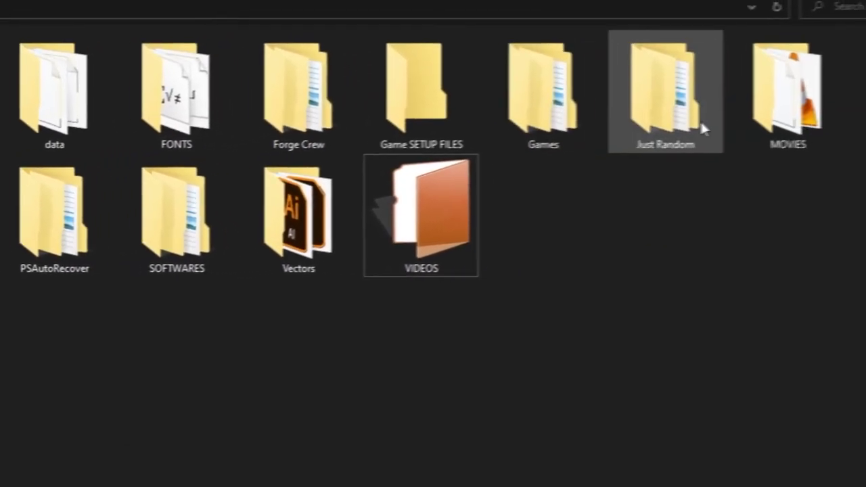
pyautogui.click(611, 134)
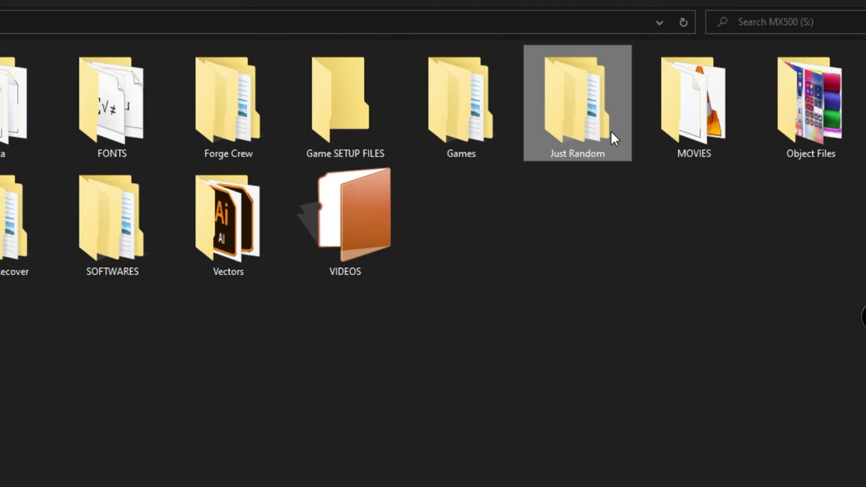
pyautogui.rightClick(611, 136)
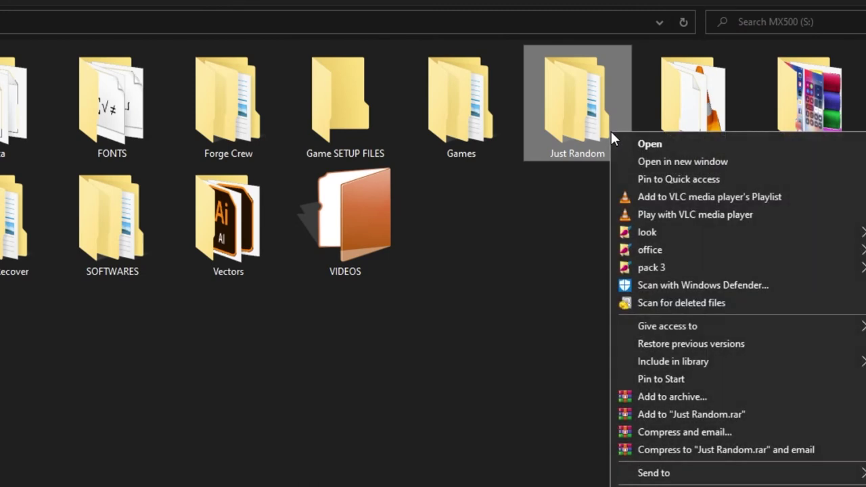
pyautogui.moveTo(666, 229)
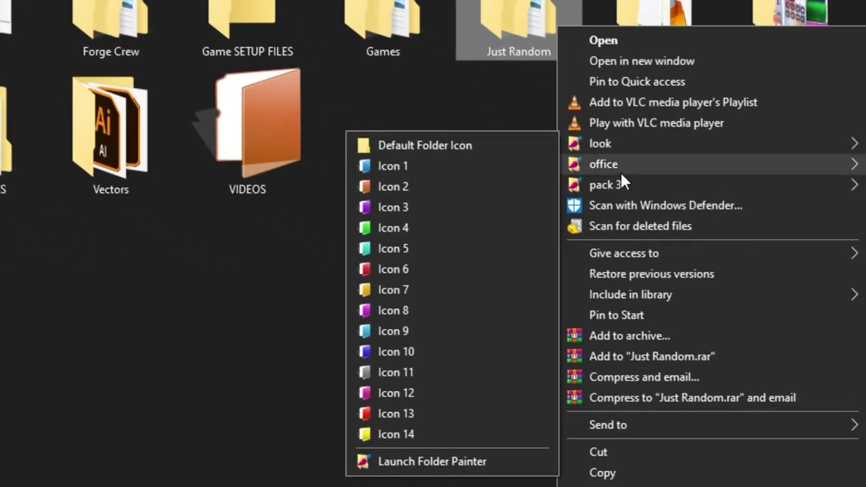
pyautogui.moveTo(623, 169)
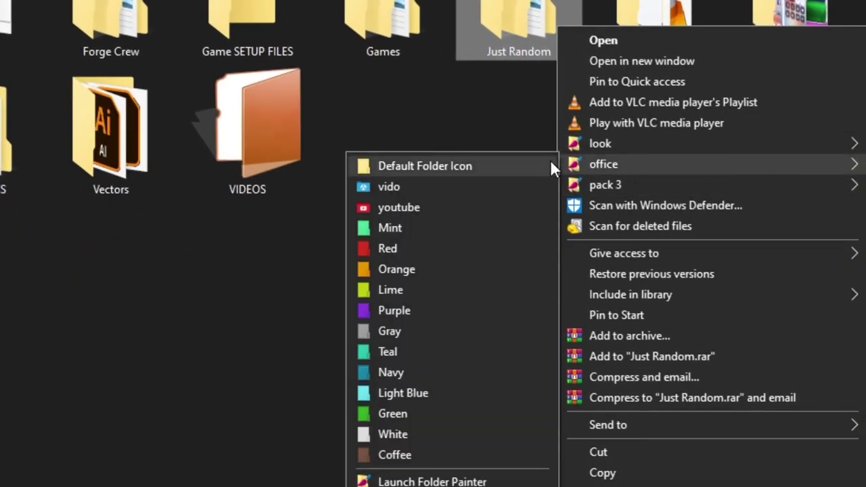
pyautogui.click(390, 211)
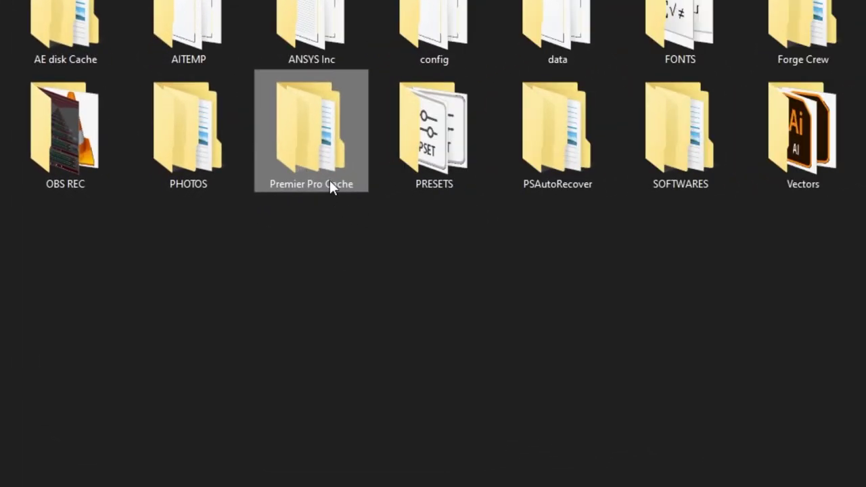
pyautogui.rightClick(329, 180)
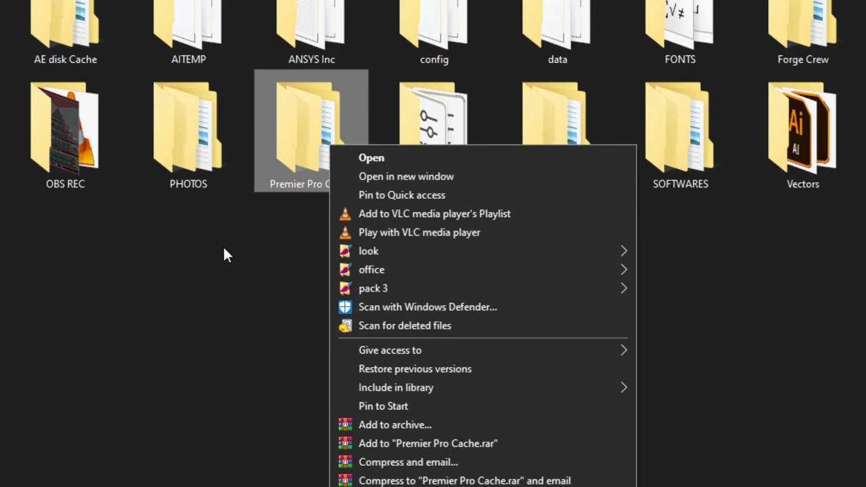
pyautogui.click(224, 342)
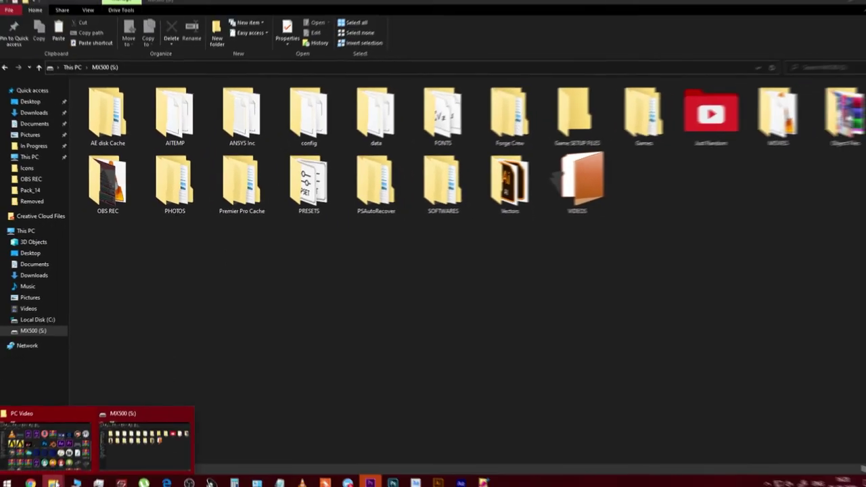
# - Locate Adobe_Premiere_Pro_Logo.svg.png in the PC Video folder, switch to Chrome and convert the image to ICO format on Online-Convert
pyautogui.click(45, 446)
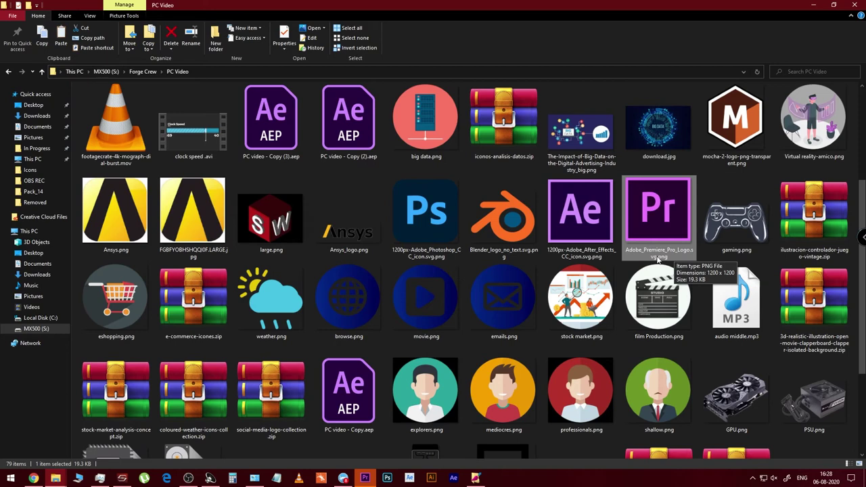
pyautogui.click(33, 478)
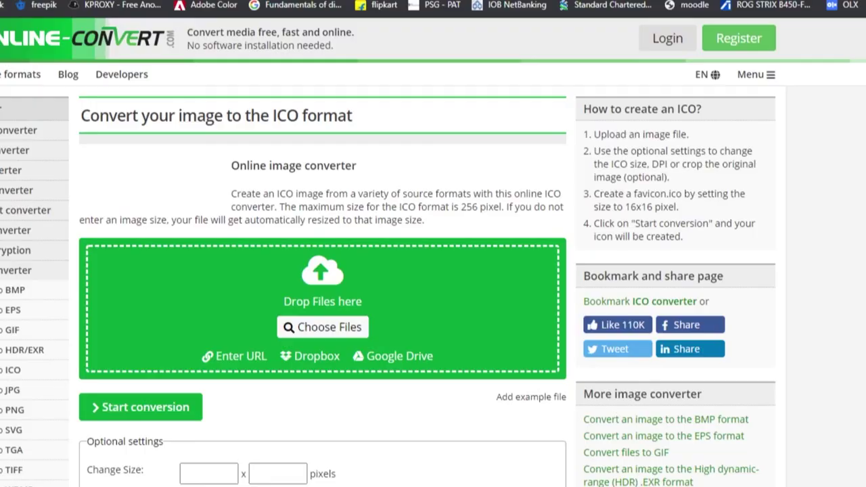
pyautogui.moveTo(325, 484); pyautogui.dragTo(291, 242)
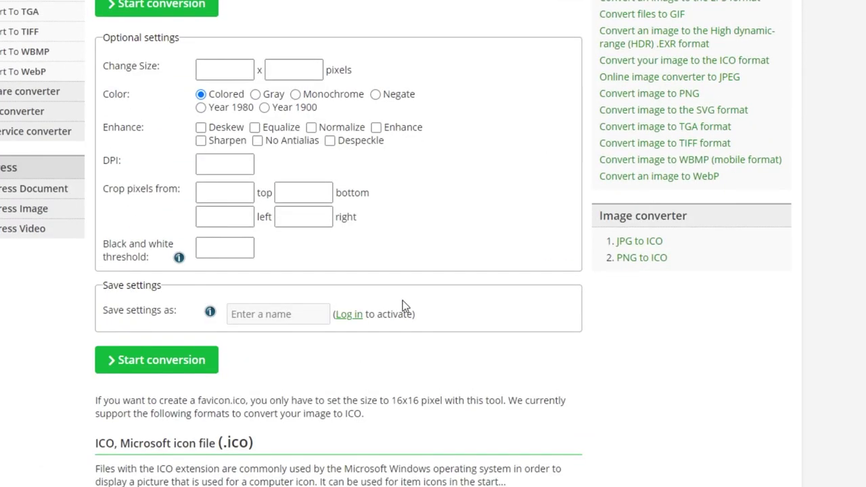
pyautogui.click(153, 363)
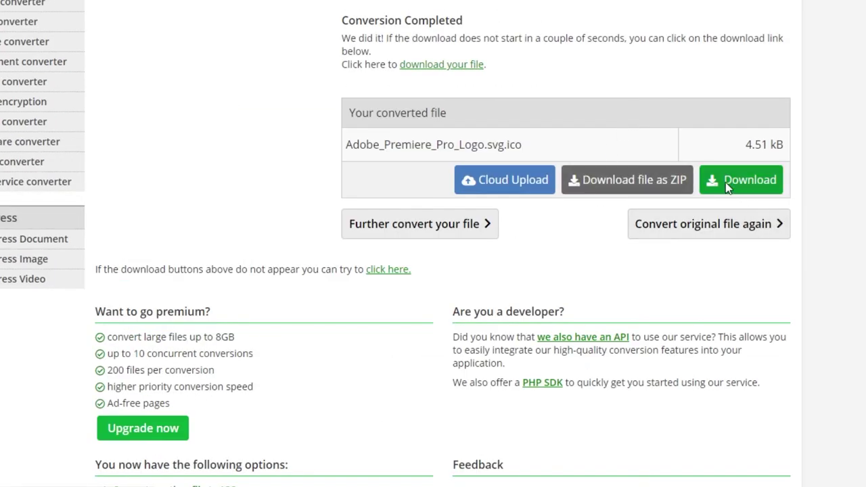
# - Download the converted Premiere Pro icon and save it in the Pictures folder as "Adobe_Premiere_Pro_Logo.svg (1).ico"
pyautogui.click(466, 137)
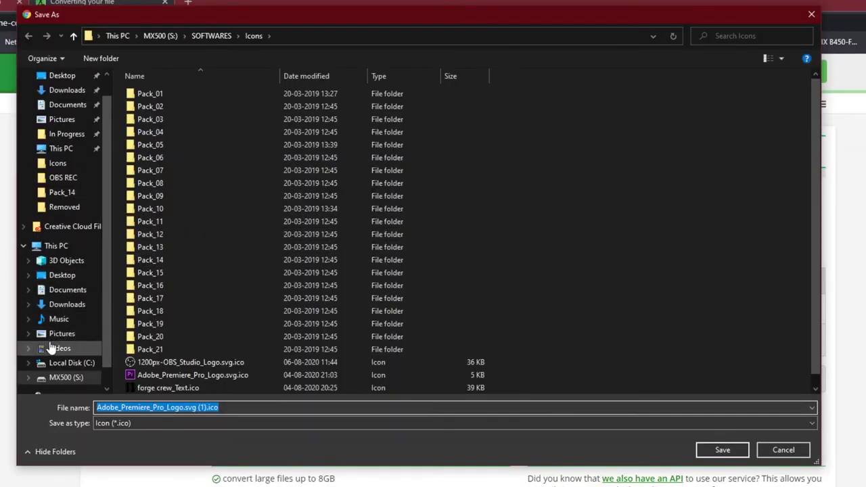
pyautogui.click(59, 348)
pyautogui.click(62, 334)
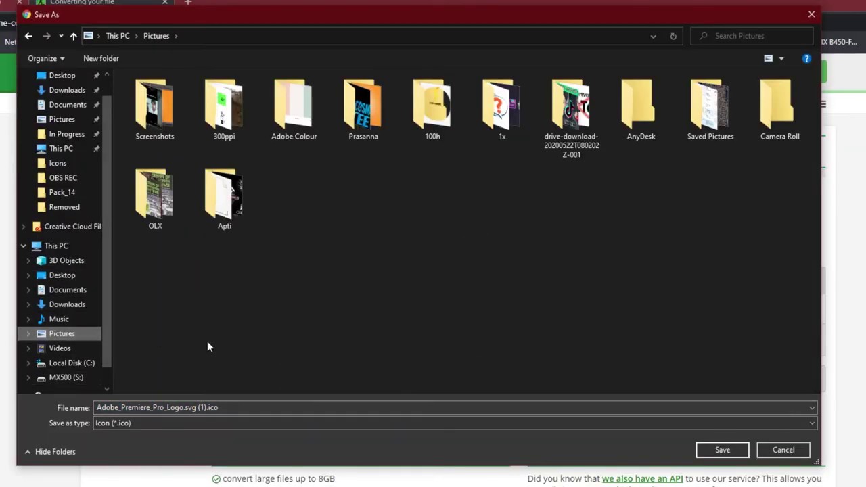
pyautogui.click(723, 450)
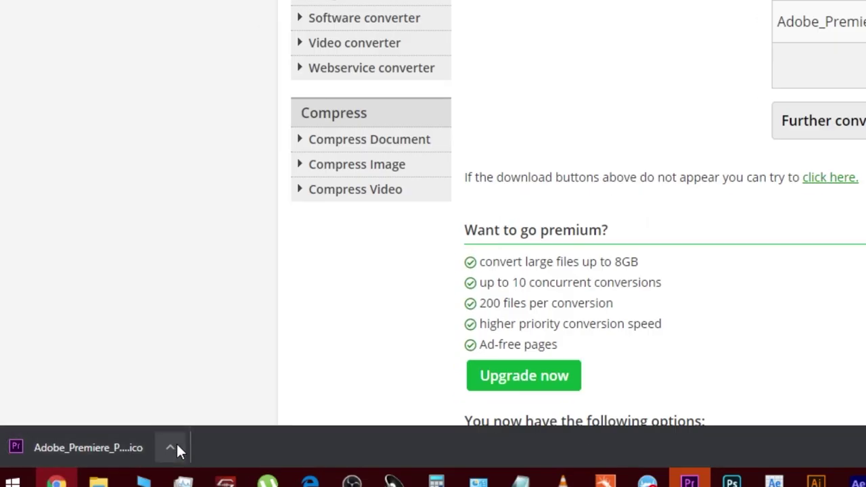
pyautogui.click(171, 446)
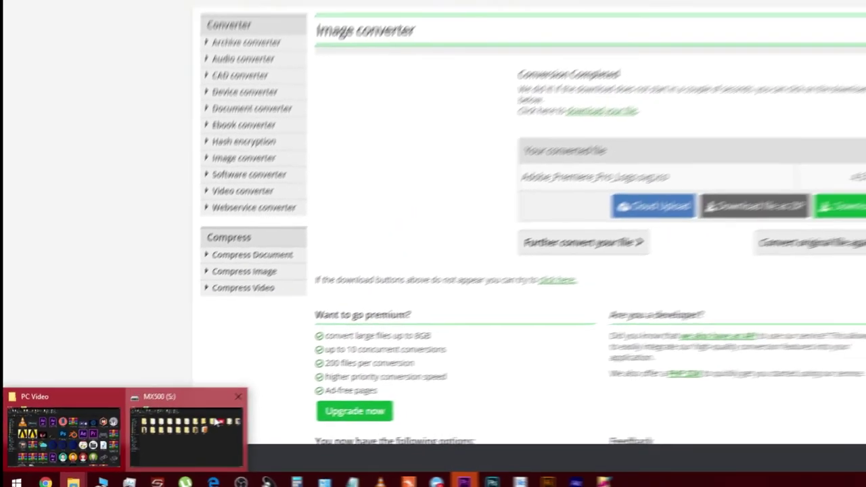
# - Switch to the MX500 (S:) File Explorer window and launch Folder Painter through the "office" context menu of the Premier Pro Cache folder
pyautogui.click(359, 379)
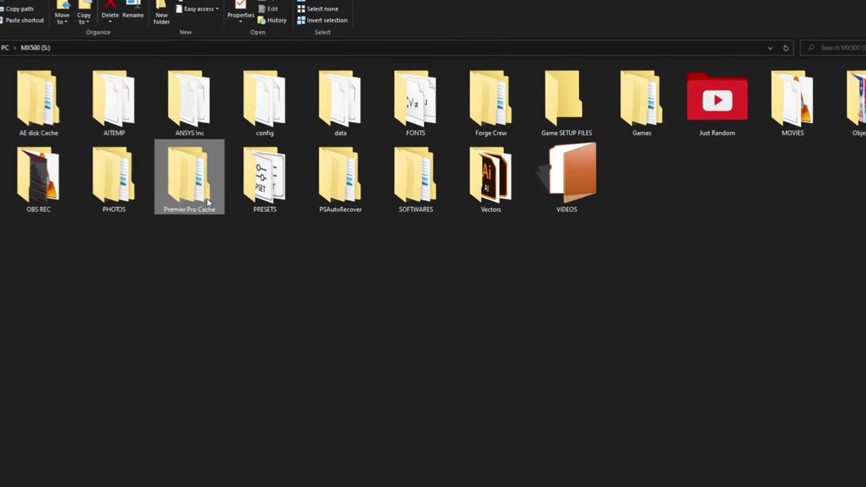
pyautogui.moveTo(157, 186)
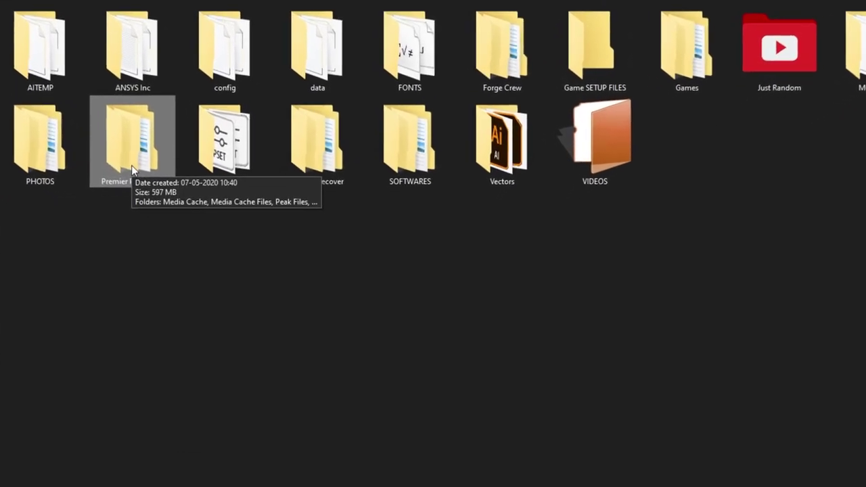
pyautogui.rightClick(110, 150)
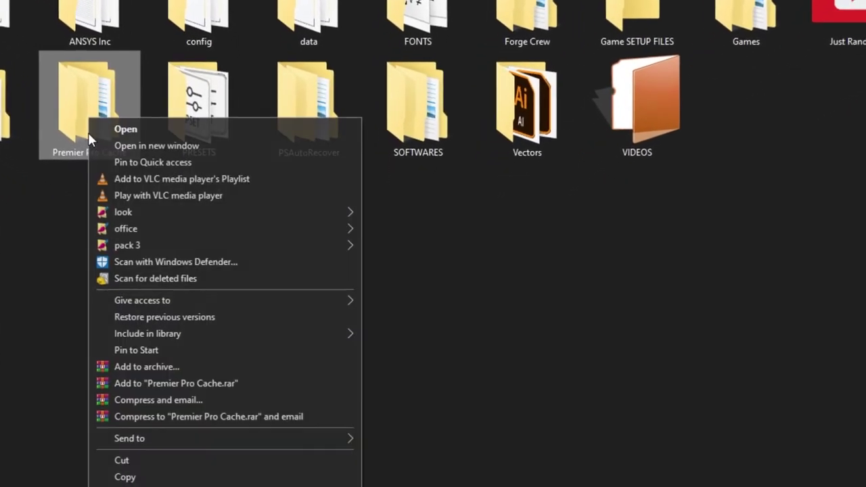
pyautogui.moveTo(276, 222)
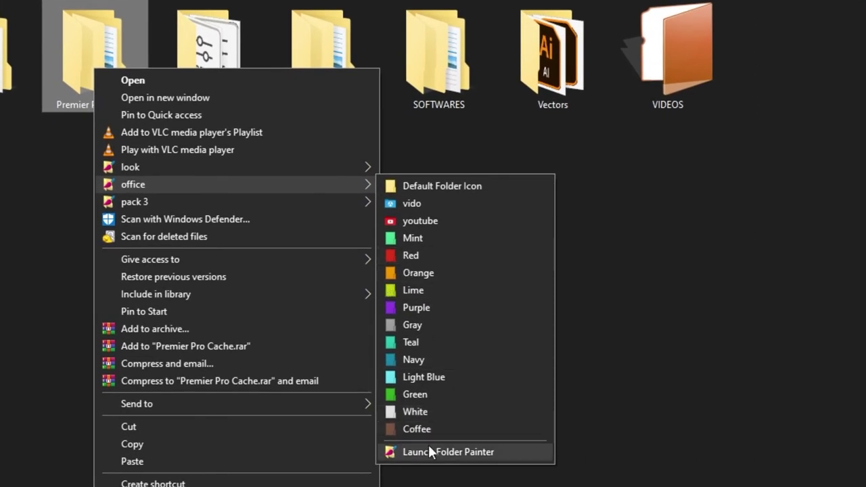
pyautogui.click(453, 452)
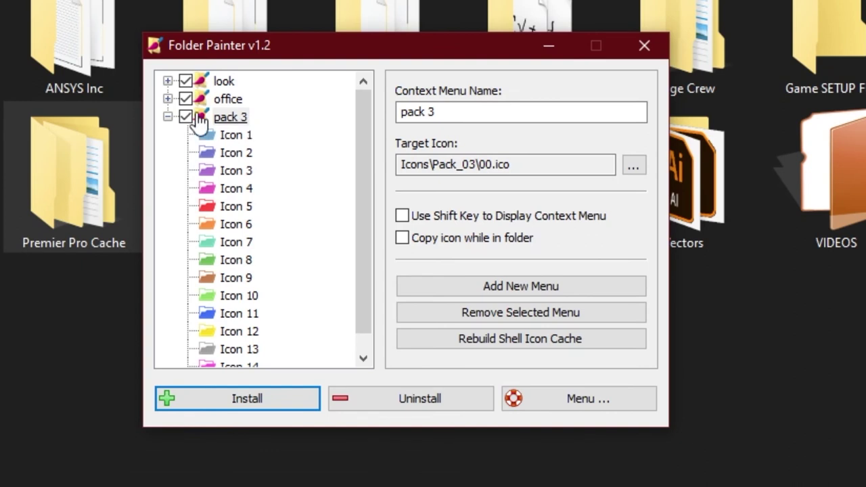
# - Assign Adobe_Premiere_Pro_Logo.svg (1).ico from the Pictures folder as the target icon of the Mint entry in the "office" menu
pyautogui.click(167, 99)
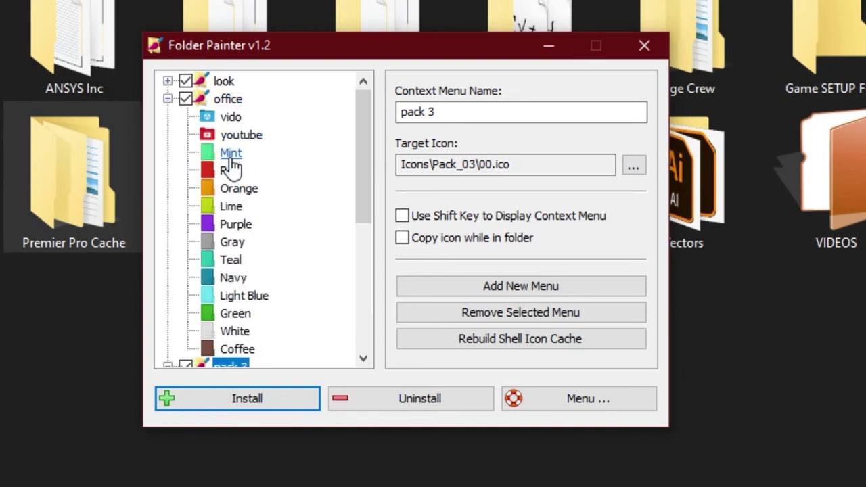
pyautogui.click(231, 153)
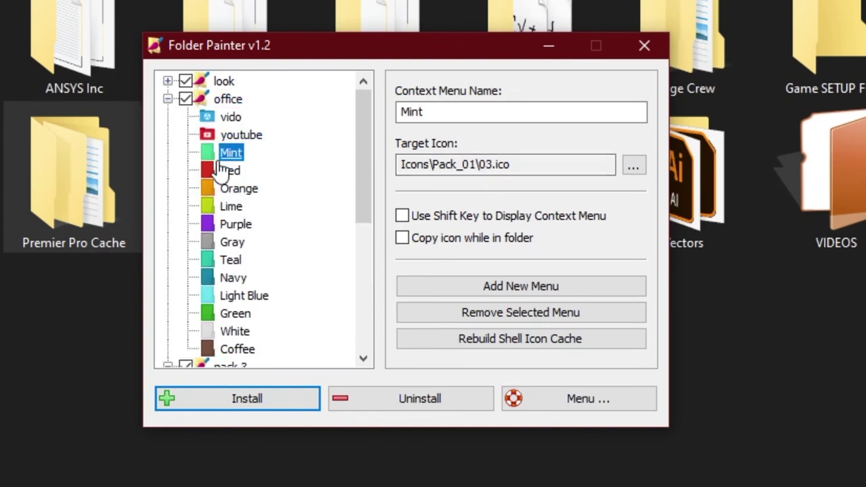
pyautogui.click(634, 165)
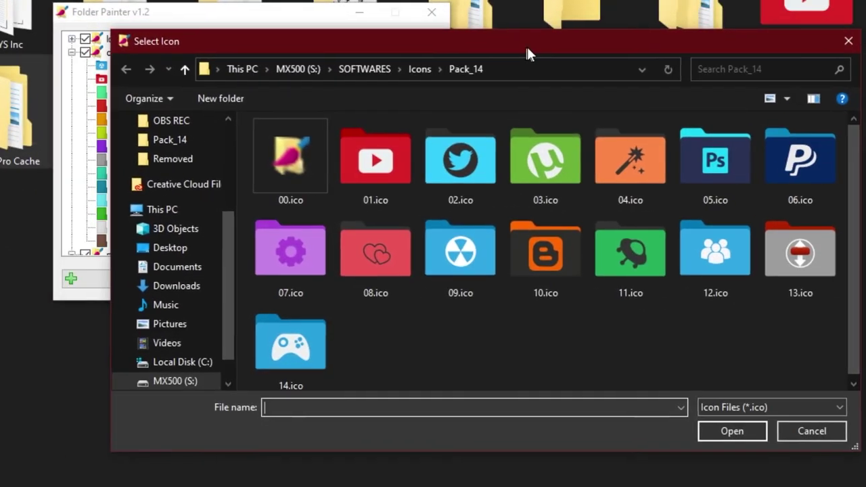
pyautogui.click(166, 325)
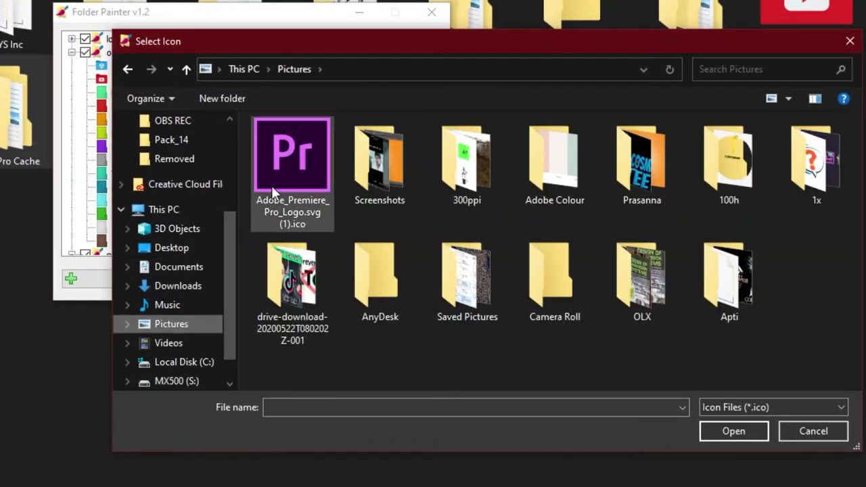
pyautogui.click(296, 158)
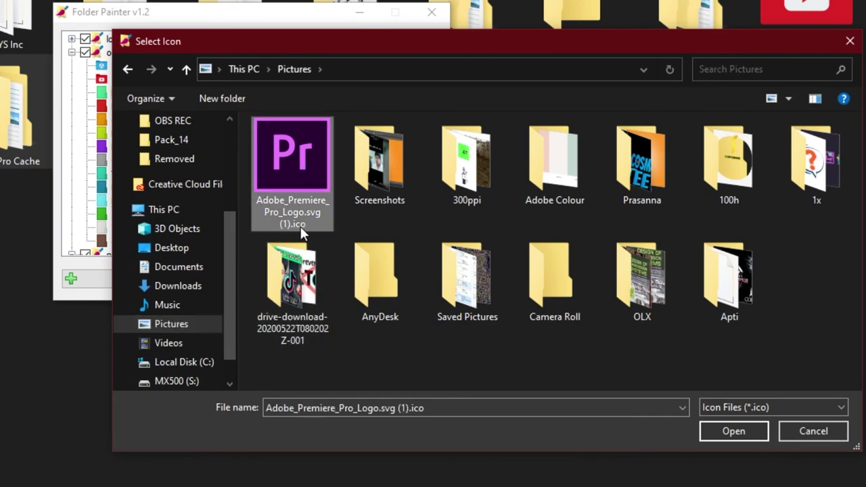
pyautogui.click(738, 438)
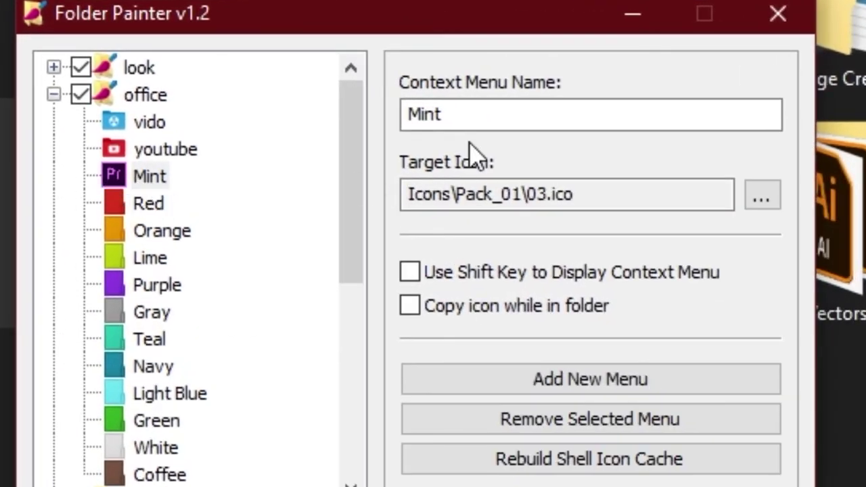
# - Rename the Mint entry in the "office" menu to "pro" and install the changes
pyautogui.doubleClick(497, 119)
pyautogui.press('BackSpace')
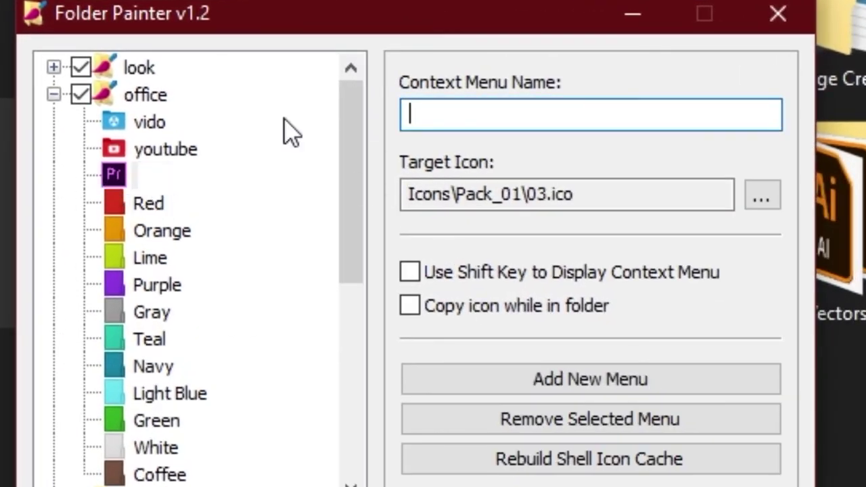
pyautogui.write('pro')
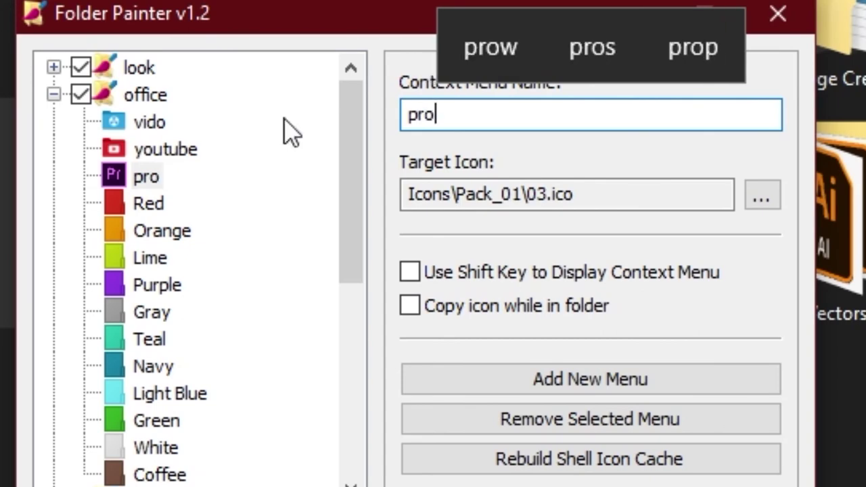
pyautogui.click(304, 149)
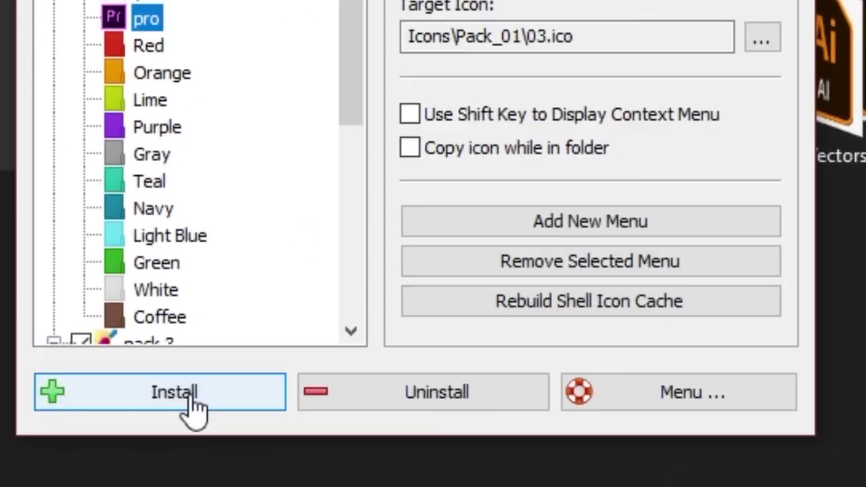
pyautogui.click(192, 399)
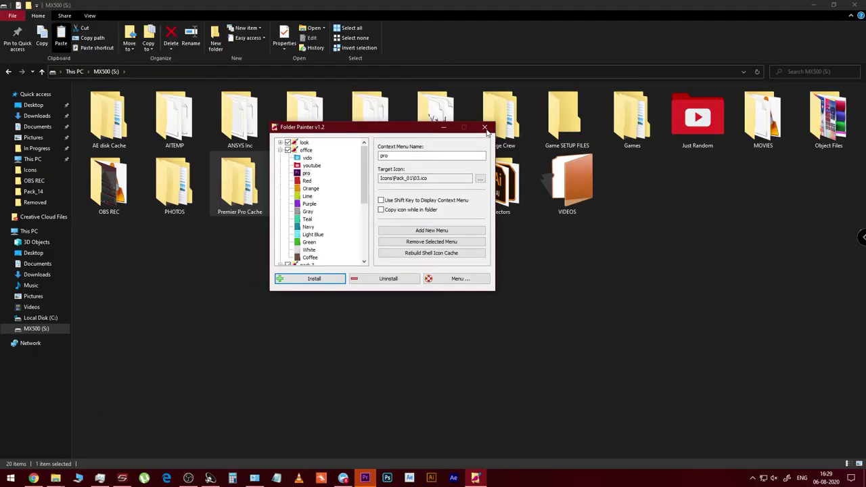
# - Apply the "pro" icon of the "office" context menu to the Premier Pro Cache folder
pyautogui.rightClick(220, 198)
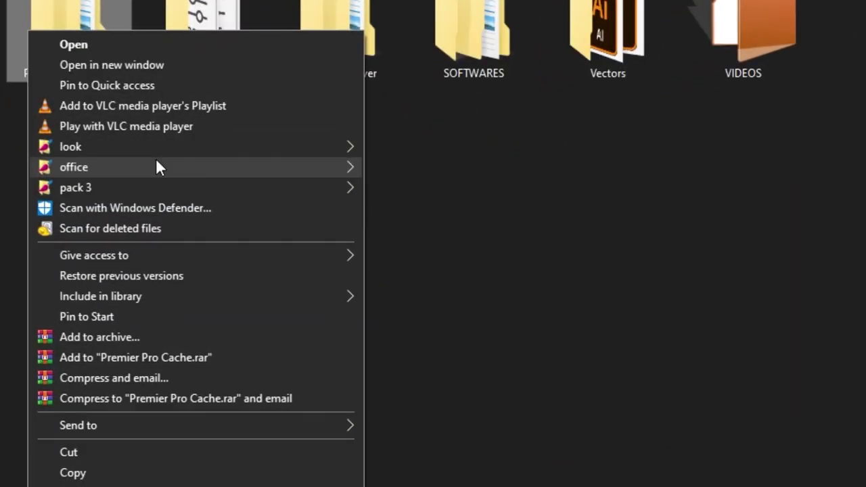
pyautogui.moveTo(325, 189)
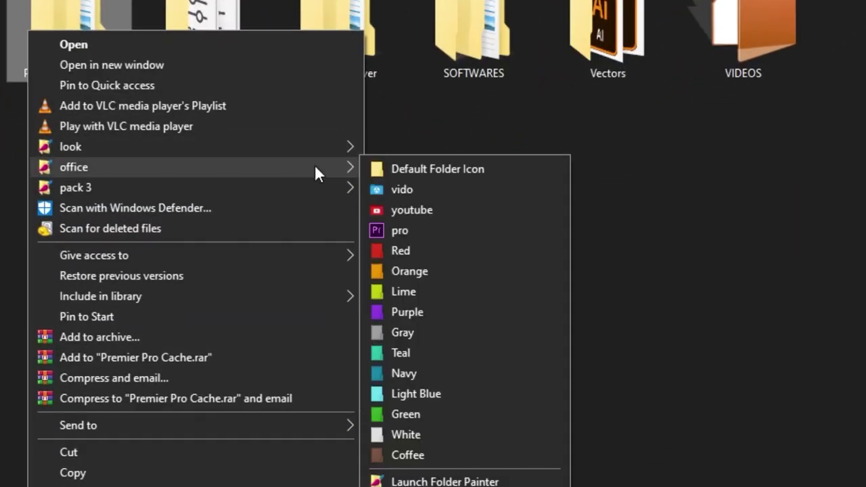
pyautogui.click(417, 233)
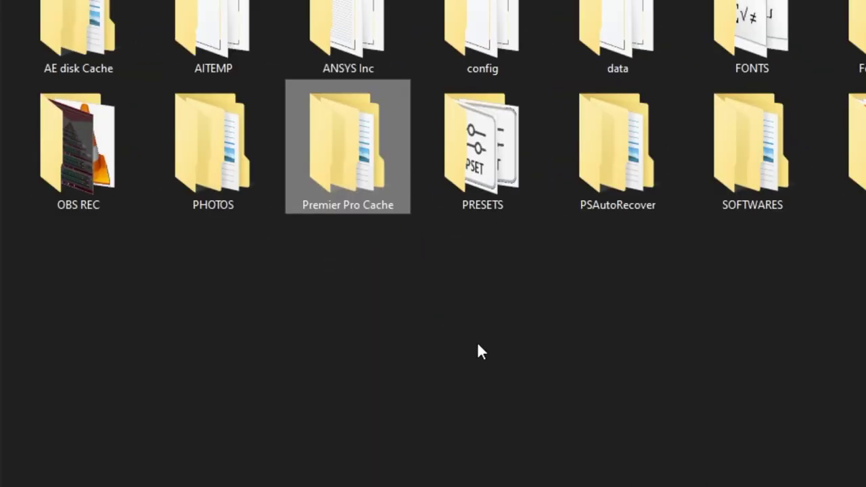